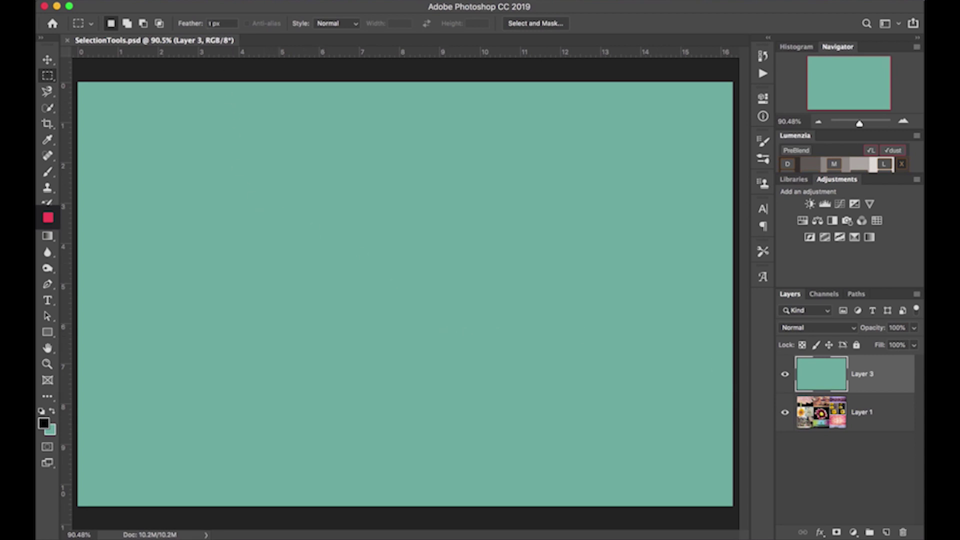
{"action": "left_click_drag", "start_coordinate": [200, 168], "coordinate": [614, 407]}
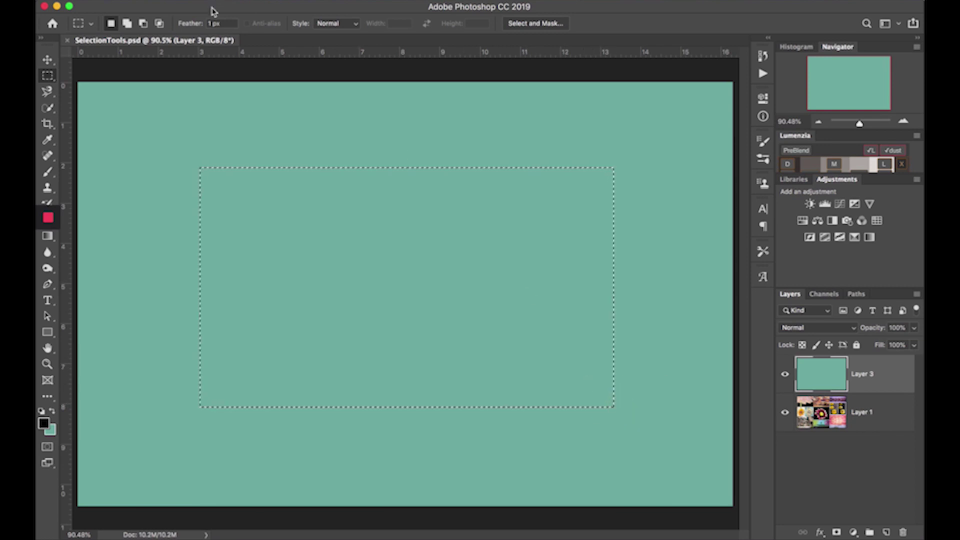
{"action": "left_click", "coordinate": [197, 25]}
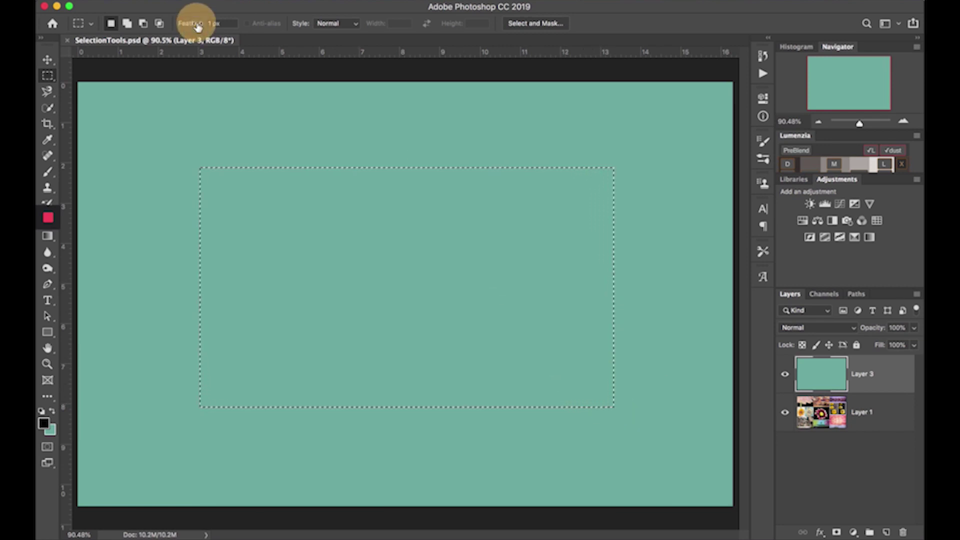
{"action": "left_click", "coordinate": [269, 186]}
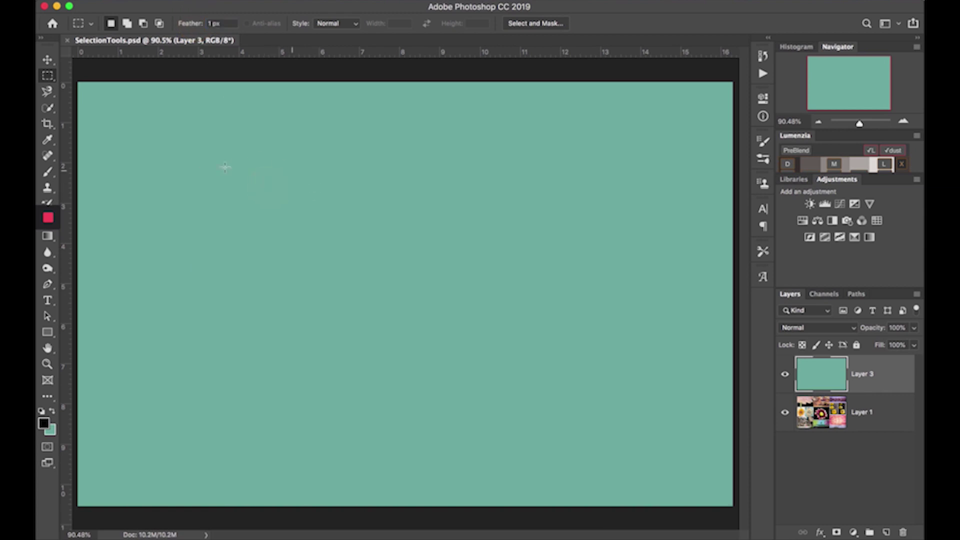
- Cut a rectangular opening about 10.4 × 6.8 in out of the teal Layer 3 with 1 px feather, deselect, and inspect its edge
{"action": "left_click_drag", "start_coordinate": [206, 161], "coordinate": [626, 434]}
{"action": "key", "text": "Delete"}
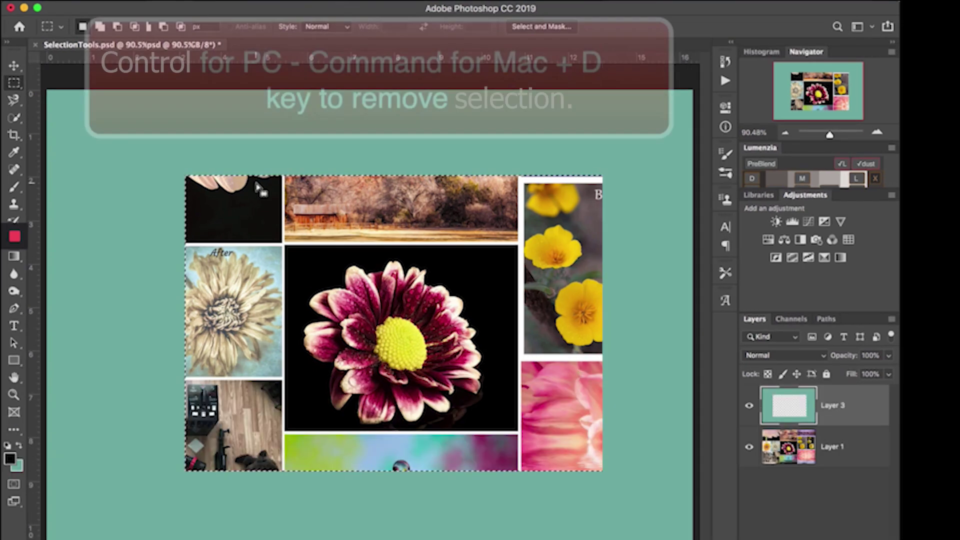
{"action": "key", "text": "super+d"}
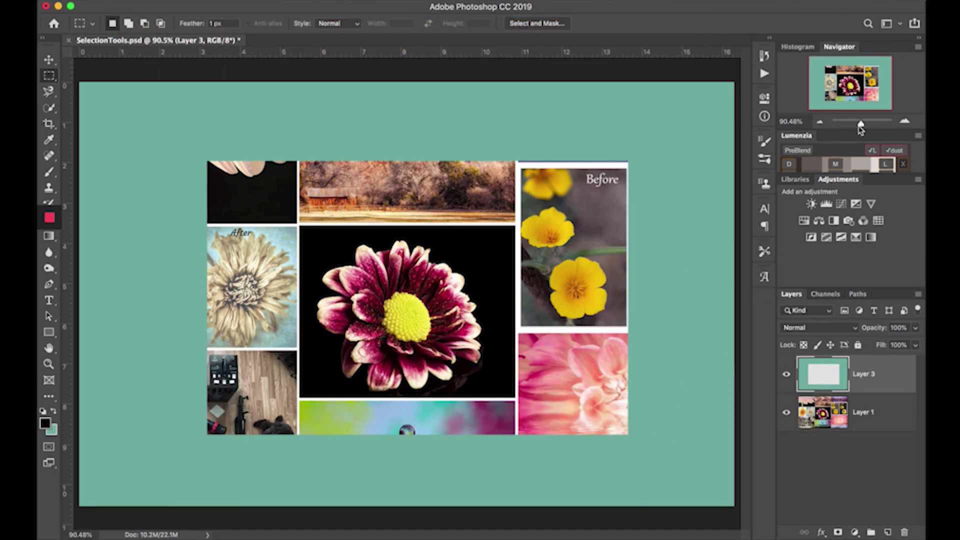
{"action": "left_click_drag", "start_coordinate": [858, 125], "coordinate": [856, 81]}
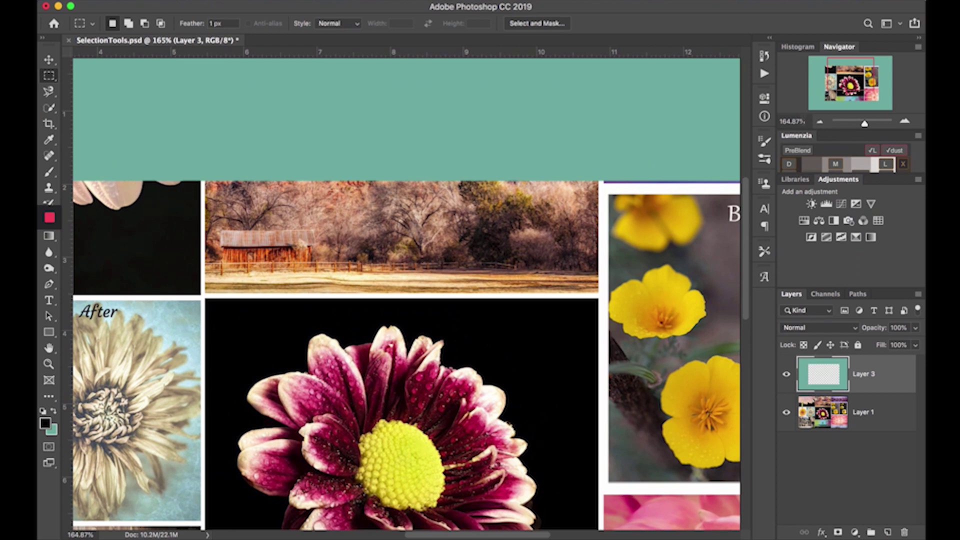
{"action": "left_click", "coordinate": [819, 121]}
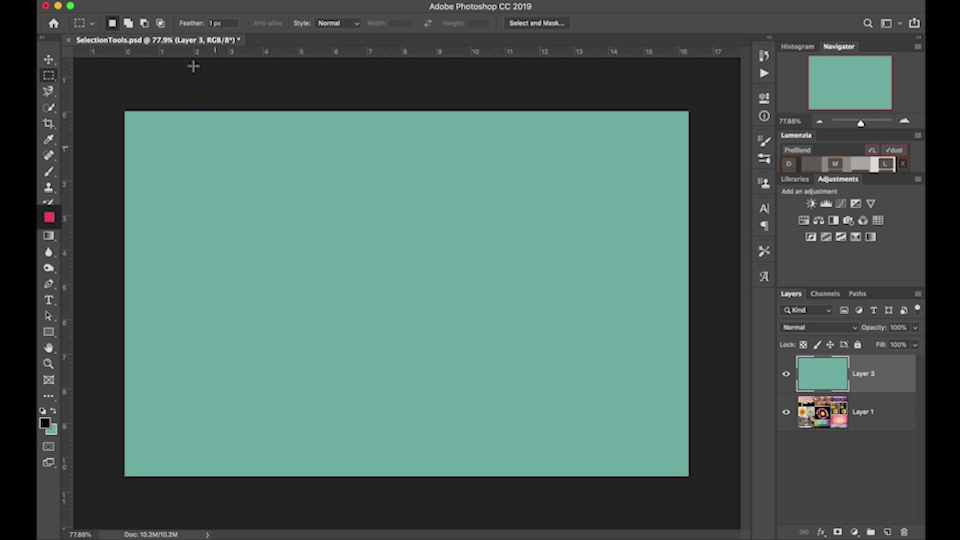
- Set the rectangular marquee's feather to 25 px and undo the accidental deletion of Layer 3
{"action": "left_click", "coordinate": [211, 24]}
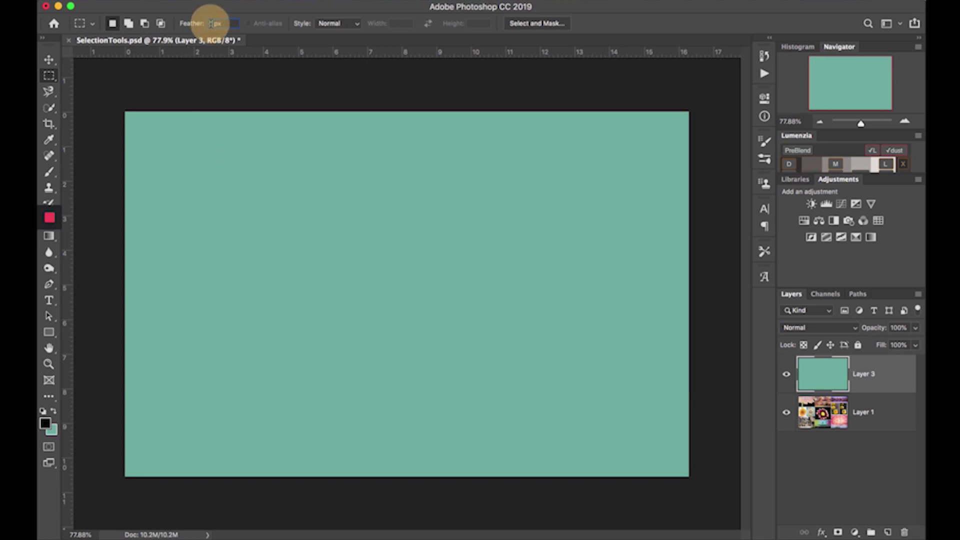
{"action": "left_click", "coordinate": [215, 26]}
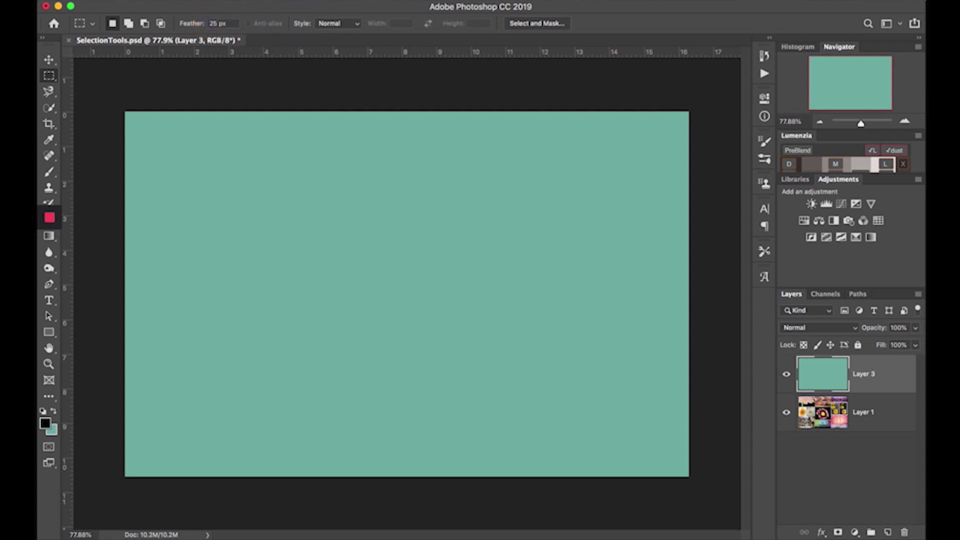
{"action": "key", "text": "Delete"}
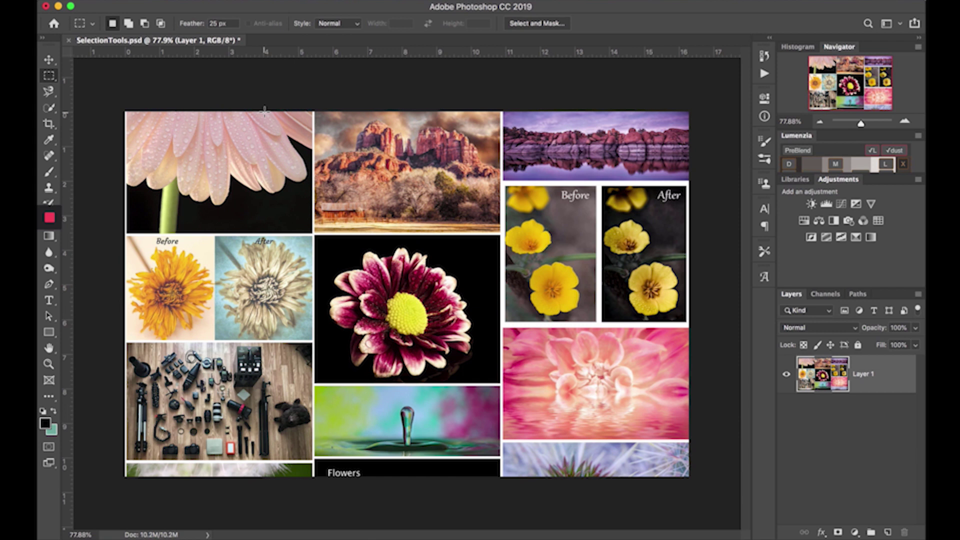
{"action": "key", "text": "super+z"}
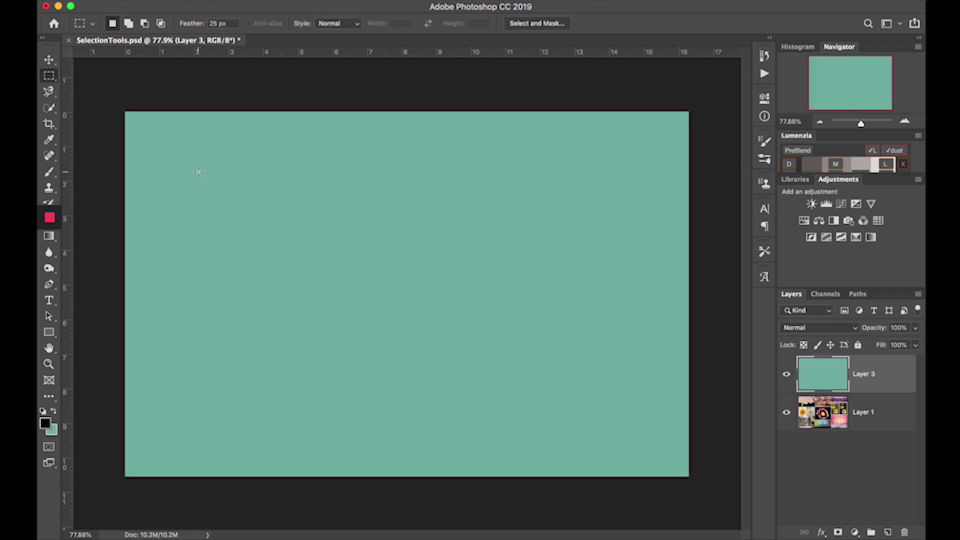
- Cut a soft-edged rectangle about 11 × 6 in out of Layer 3 using the 25 px feather, and clear the selection
{"action": "left_click", "coordinate": [200, 28]}
{"action": "left_click_drag", "start_coordinate": [210, 182], "coordinate": [594, 397]}
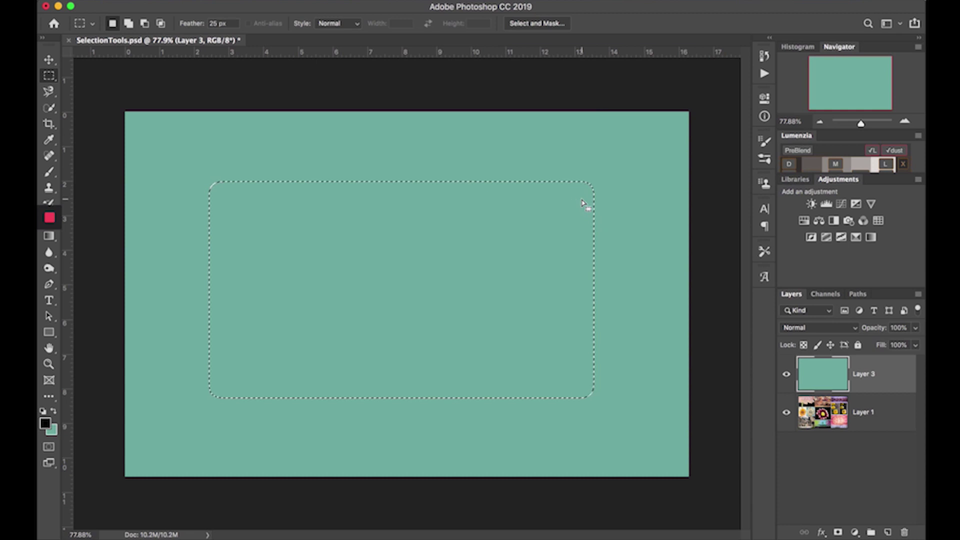
{"action": "key", "text": "BackSpace"}
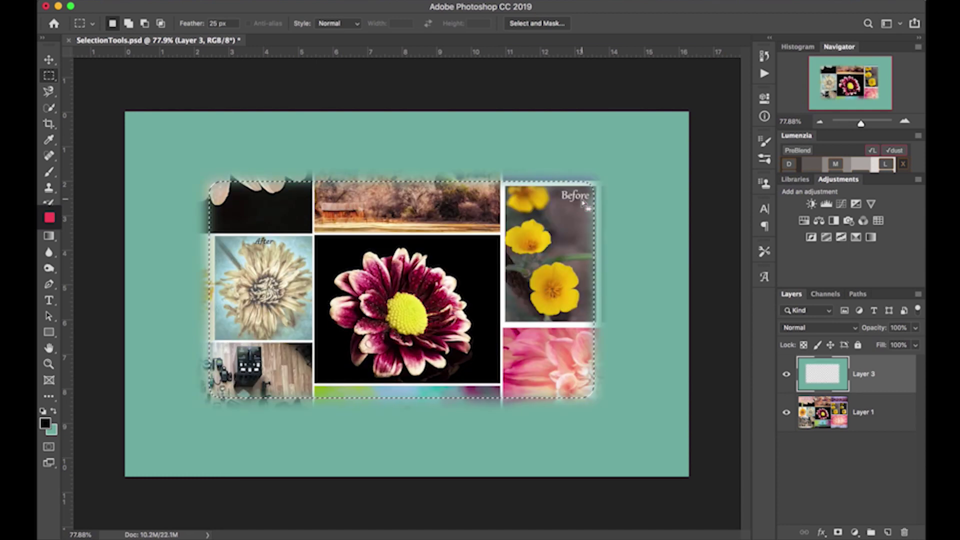
{"action": "key", "text": "super+d"}
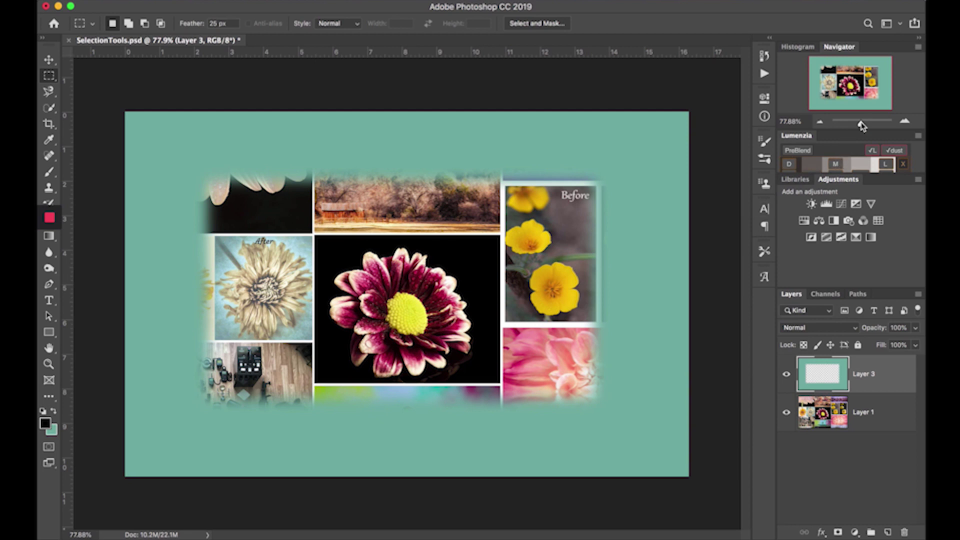
{"action": "key", "text": "super+1"}
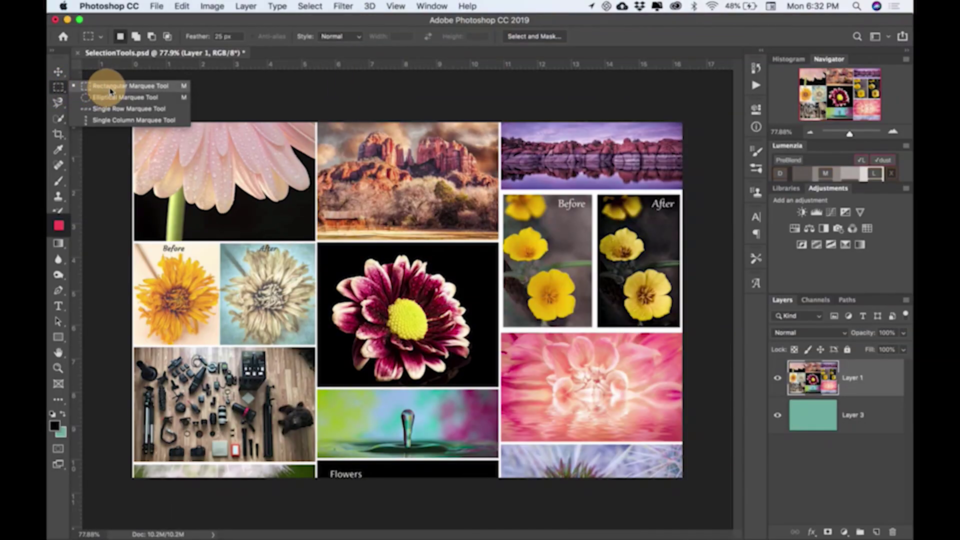
- Draw a square rectangular-marquee selection with 2 px feather over the purple flower photo in the centre of Layer 1
{"action": "left_click", "coordinate": [148, 87]}
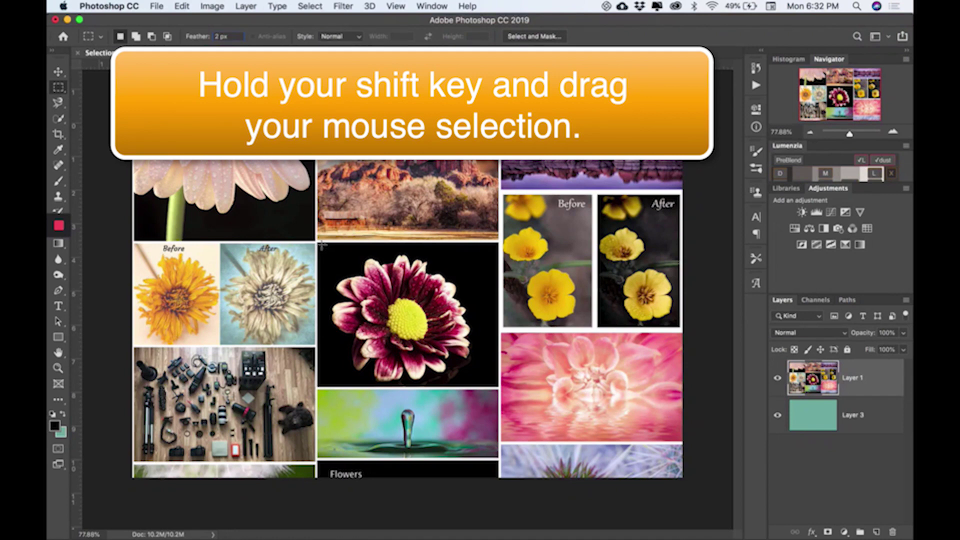
{"action": "left_click_drag", "start_coordinate": [322, 244], "coordinate": [552, 387]}
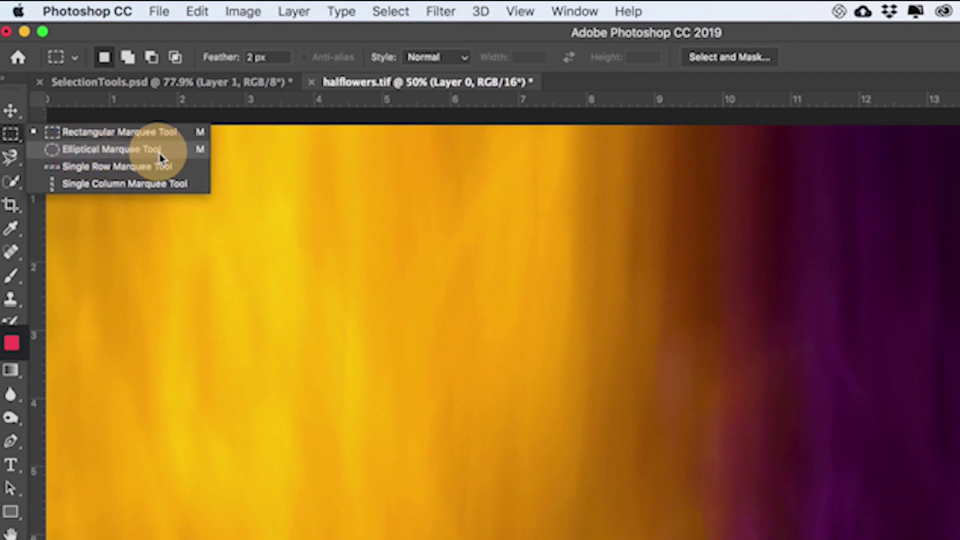
- Draw an elliptical selection about 10.8 × 6 in on Layer 0 of halflowers.tif and shift it slightly
{"action": "left_click", "coordinate": [168, 156]}
{"action": "left_click_drag", "start_coordinate": [168, 223], "coordinate": [907, 539]}
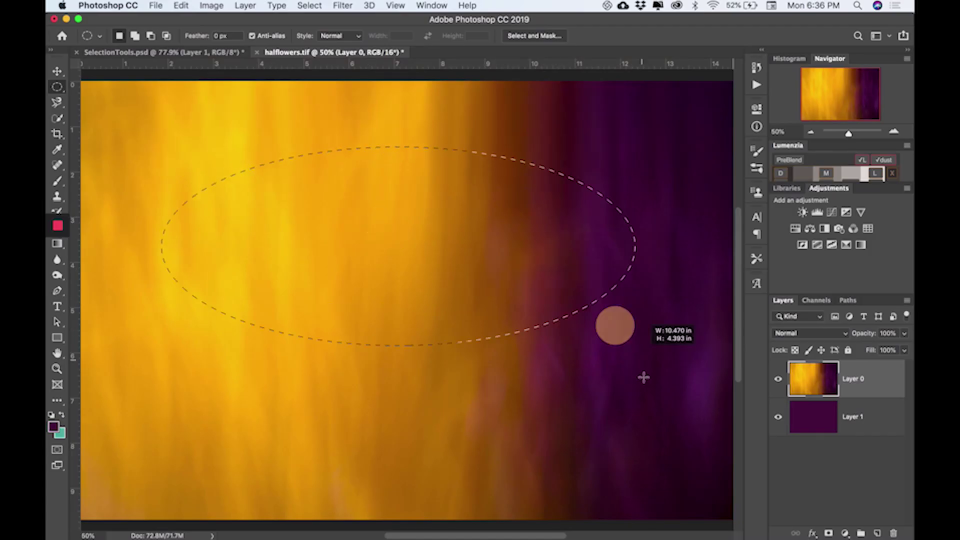
{"action": "left_click_drag", "start_coordinate": [650, 414], "coordinate": [649, 416]}
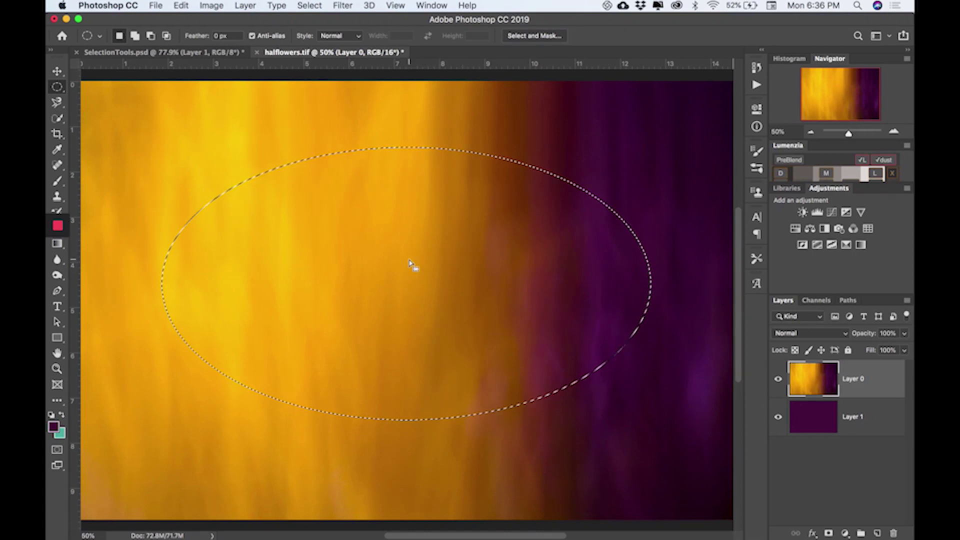
{"action": "left_click_drag", "start_coordinate": [409, 263], "coordinate": [388, 285]}
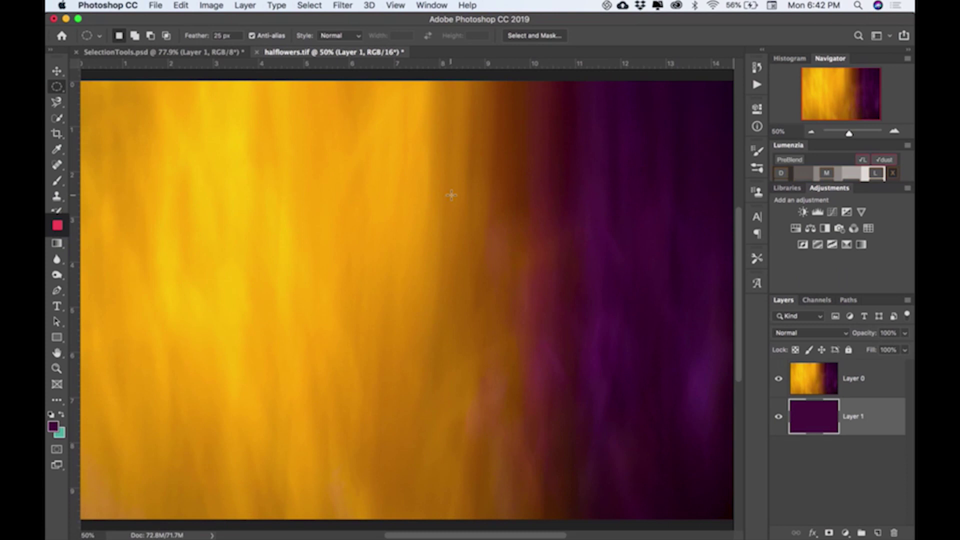
- Cut a circle about 4.7 in wide with 25 px feather out of the purple Layer 1 and place that layer above Layer 0
{"action": "left_click_drag", "start_coordinate": [452, 195], "coordinate": [666, 436]}
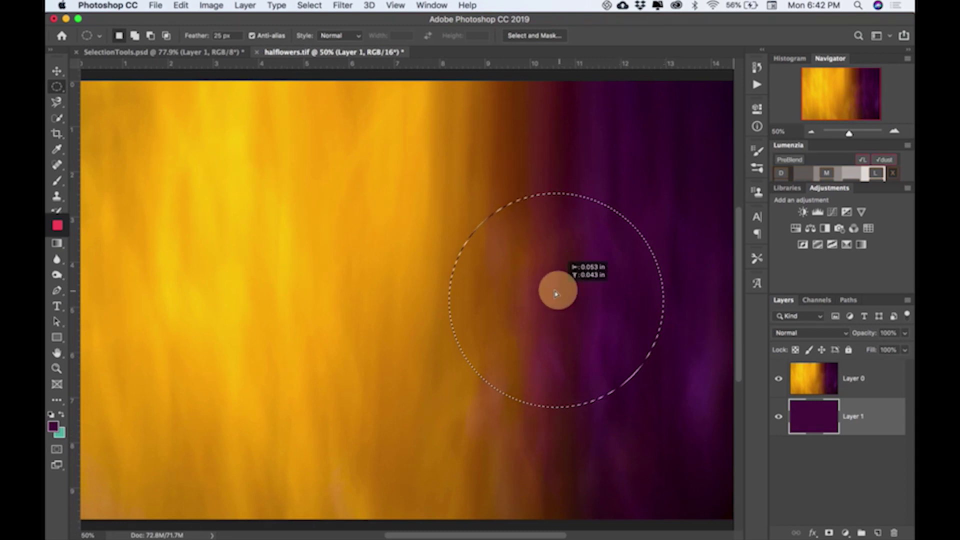
{"action": "left_click_drag", "start_coordinate": [573, 318], "coordinate": [568, 247]}
{"action": "left_click", "coordinate": [790, 376]}
{"action": "left_click_drag", "start_coordinate": [790, 376], "coordinate": [799, 433]}
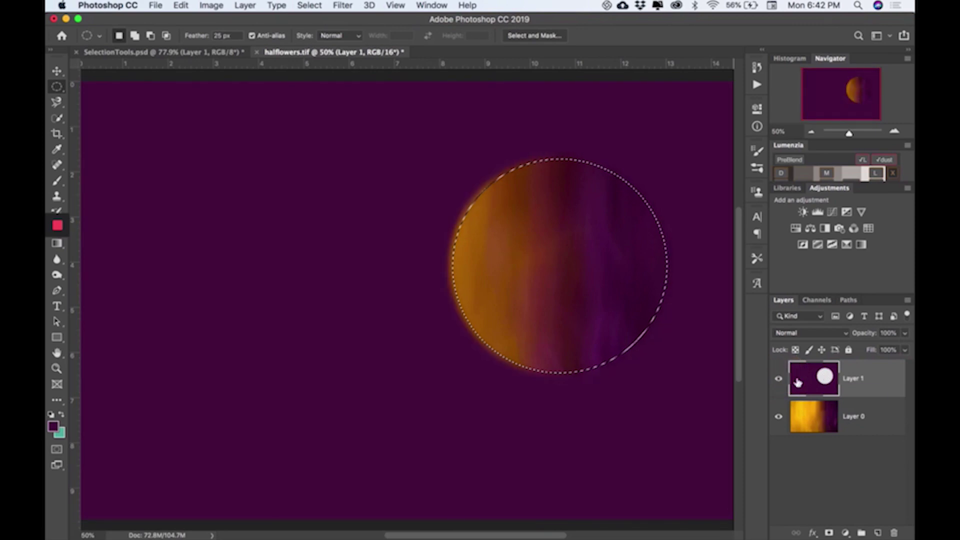
{"action": "left_click", "coordinate": [819, 378]}
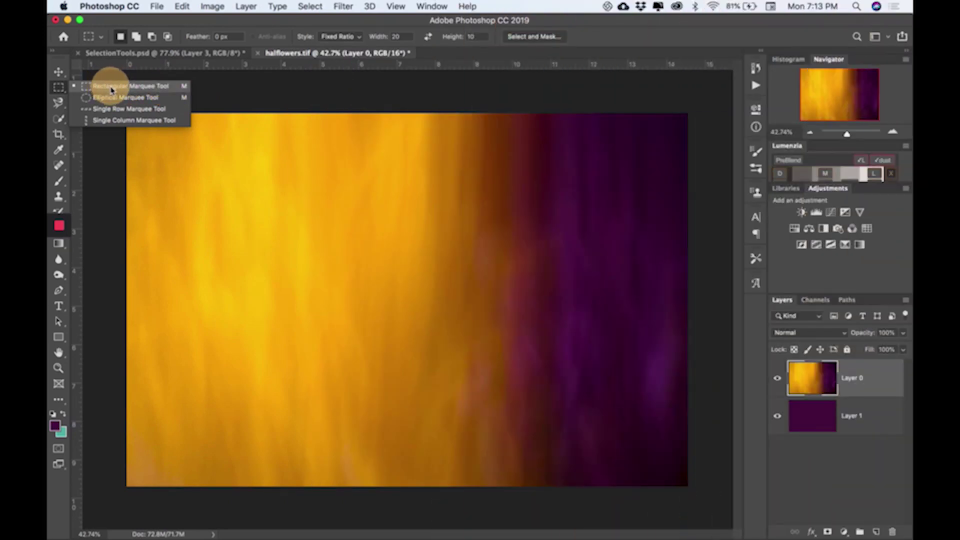
- Switch from the Rectangular to the Elliptical Marquee tool and toggle its Anti-alias option twice
{"action": "left_click", "coordinate": [111, 90]}
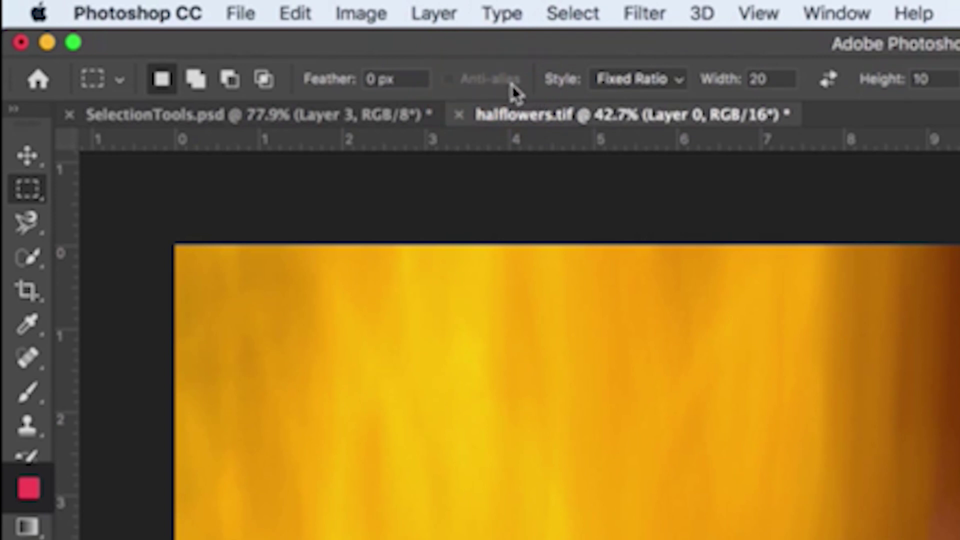
{"action": "left_click", "coordinate": [27, 192]}
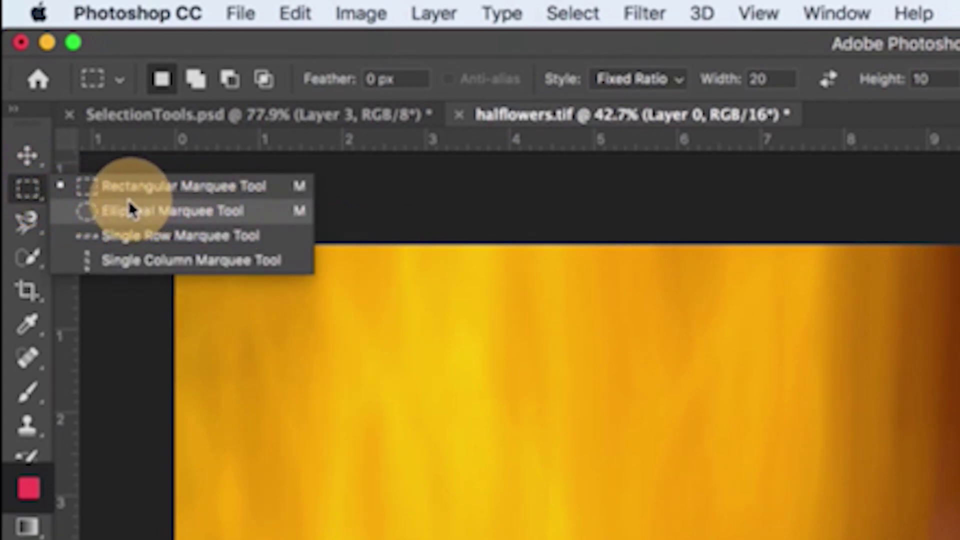
{"action": "left_click", "coordinate": [215, 214]}
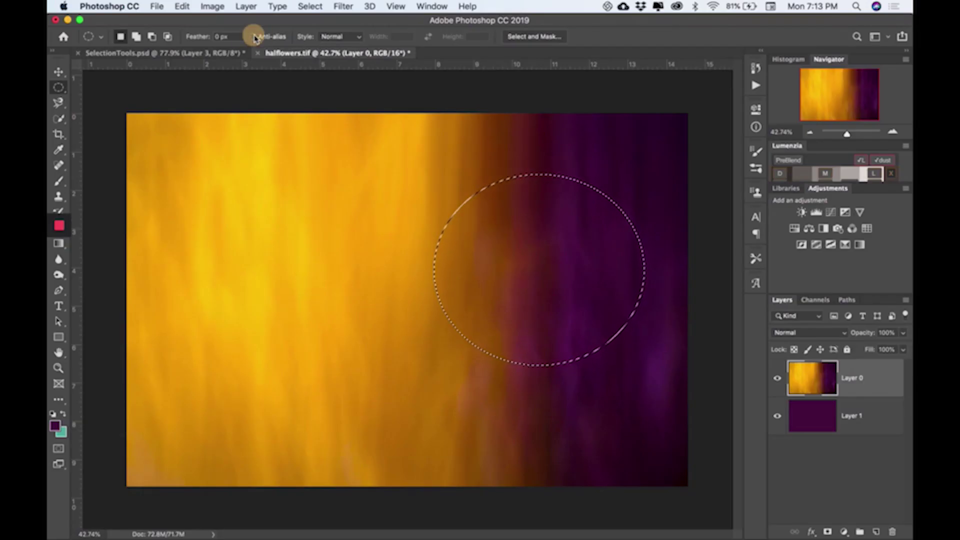
{"action": "left_click", "coordinate": [253, 37]}
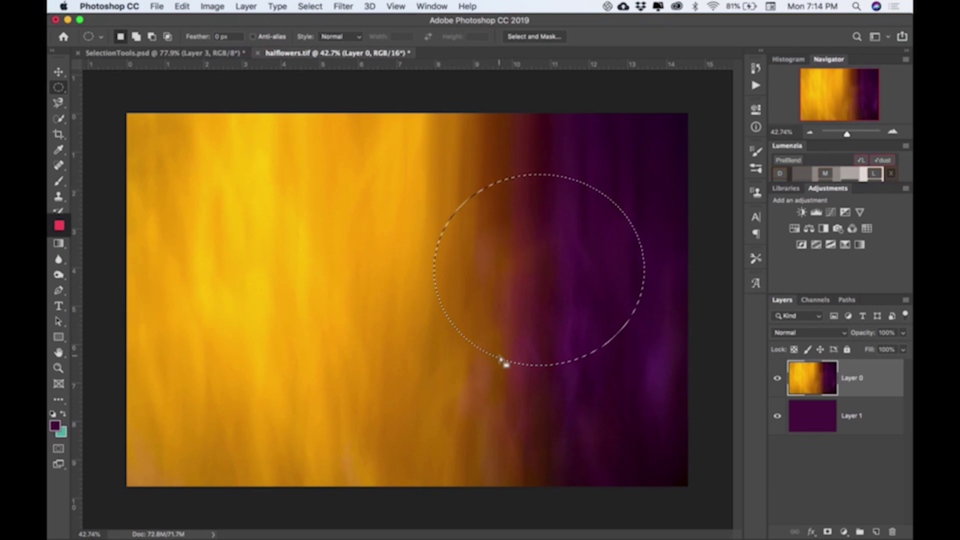
{"action": "left_click", "coordinate": [253, 37]}
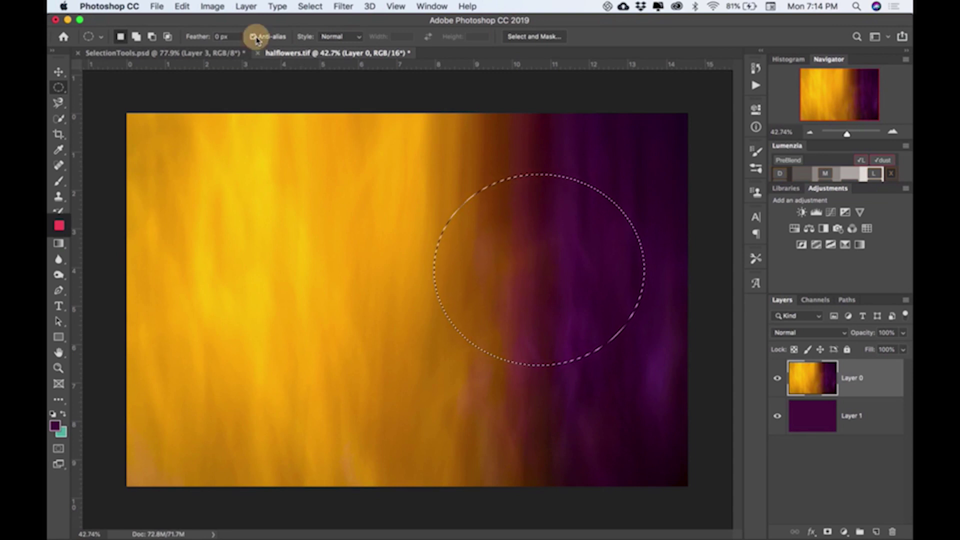
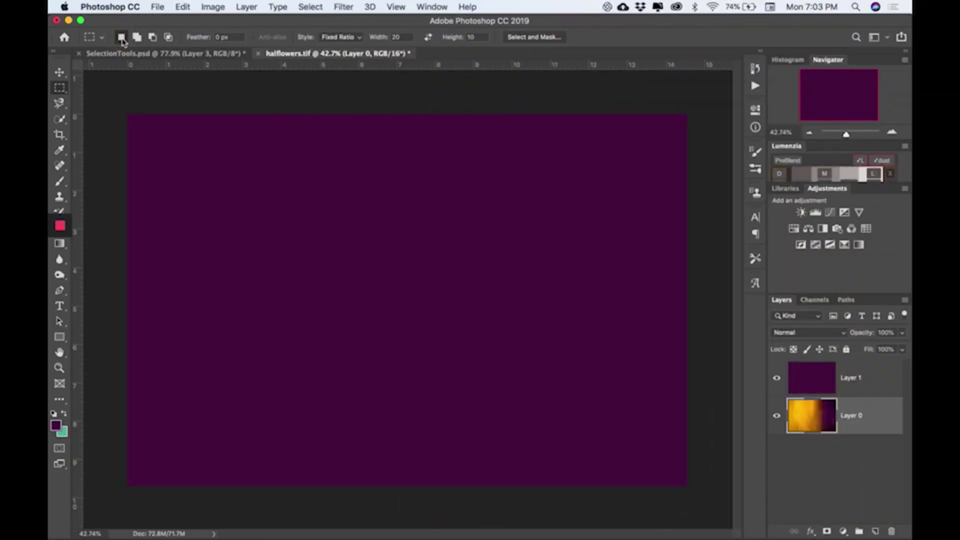
- Draw a 20:10 fixed-ratio rectangular selection about 6.8 × 3.4 in, and set the elliptical marquee's style to Fixed Size
{"action": "left_click_drag", "start_coordinate": [197, 179], "coordinate": [457, 315]}
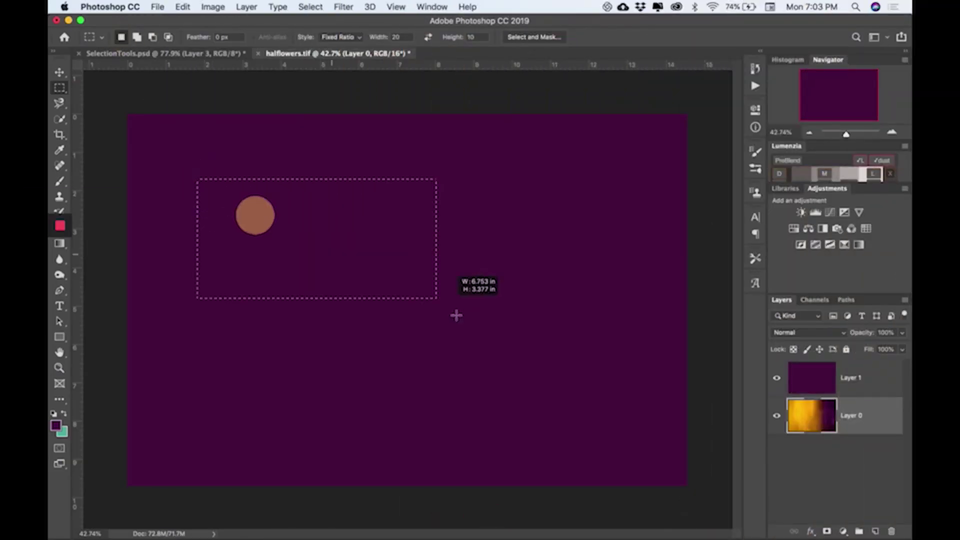
{"action": "left_click", "coordinate": [339, 36]}
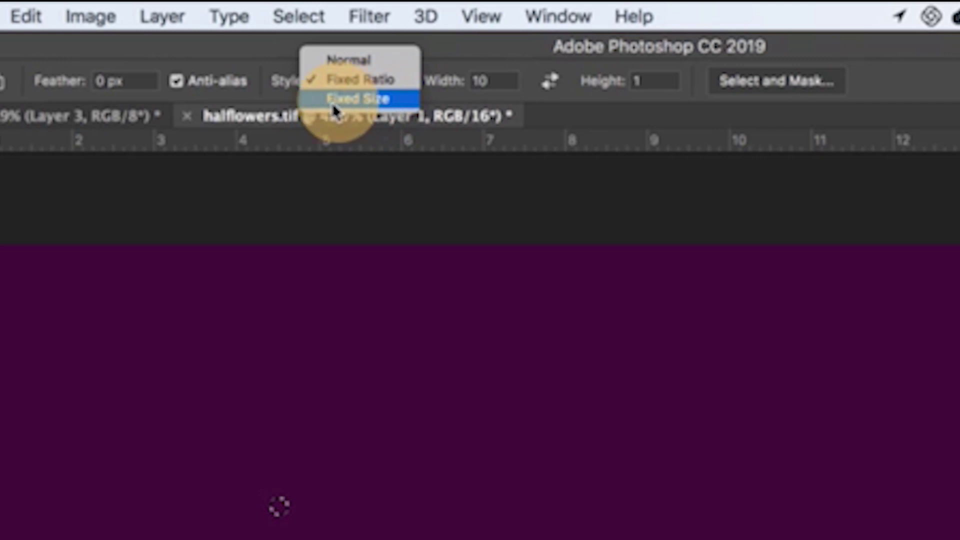
{"action": "left_click", "coordinate": [334, 100]}
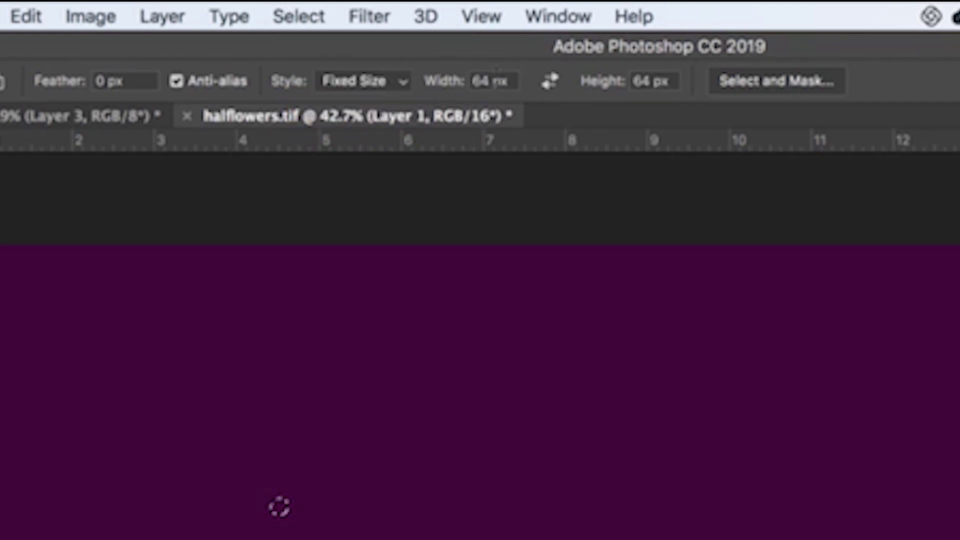
- Set the elliptical marquee's style to Fixed Ratio with width 1 and height 1, and draw a circular selection near the canvas centre
{"action": "left_click", "coordinate": [359, 81]}
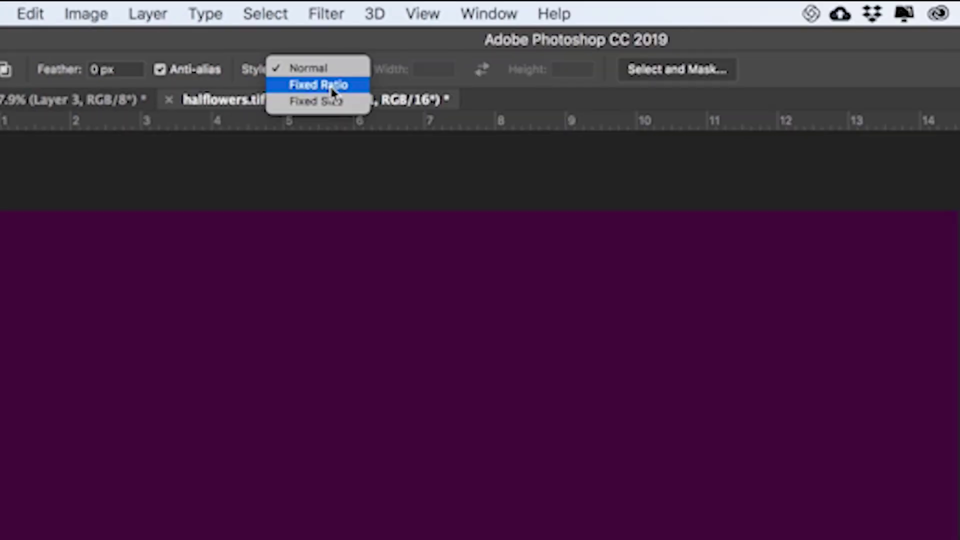
{"action": "left_click", "coordinate": [373, 99]}
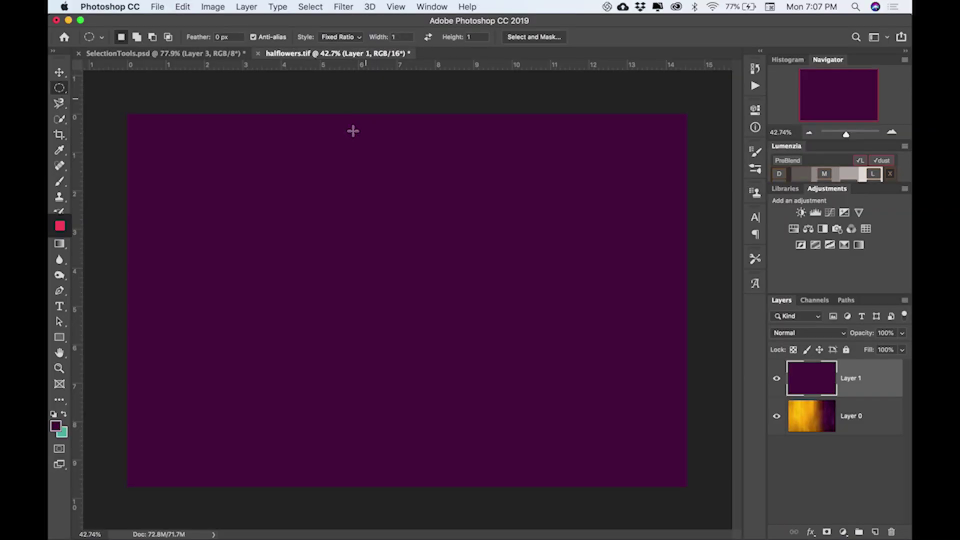
{"action": "left_click_drag", "start_coordinate": [331, 167], "coordinate": [524, 344]}
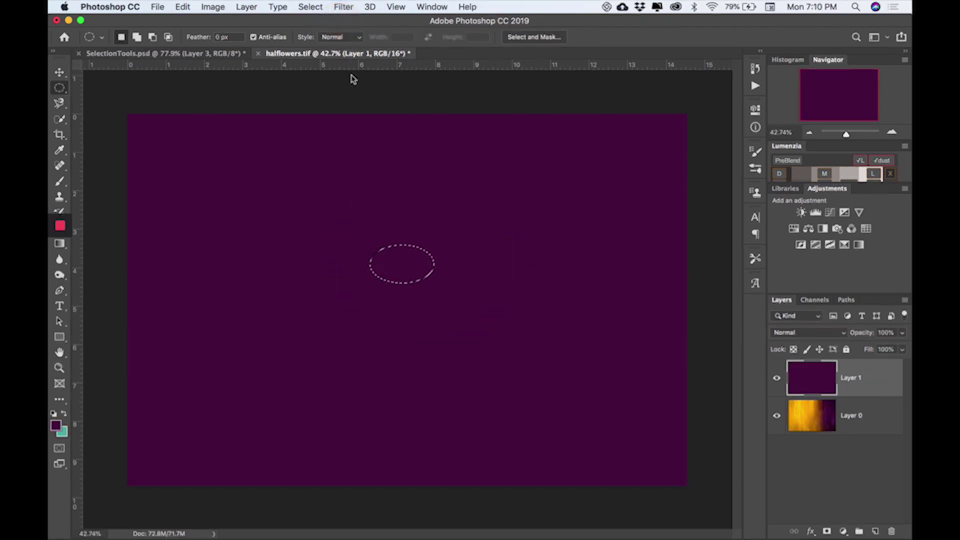
- Draw a Normal-style elliptical selection about 3.7 × 1.3 in in the upper middle of the purple canvas
{"action": "left_click_drag", "start_coordinate": [353, 165], "coordinate": [496, 216]}
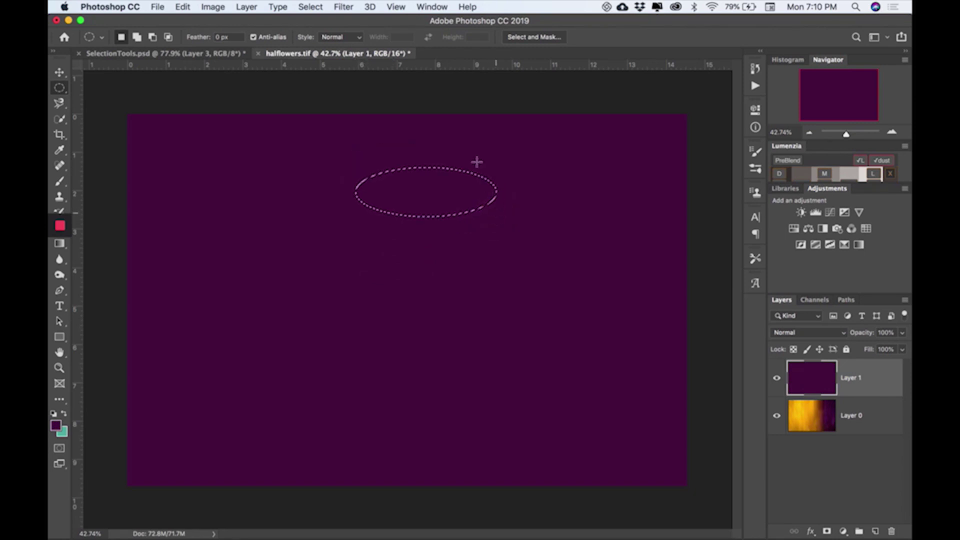
{"action": "left_click", "coordinate": [352, 41]}
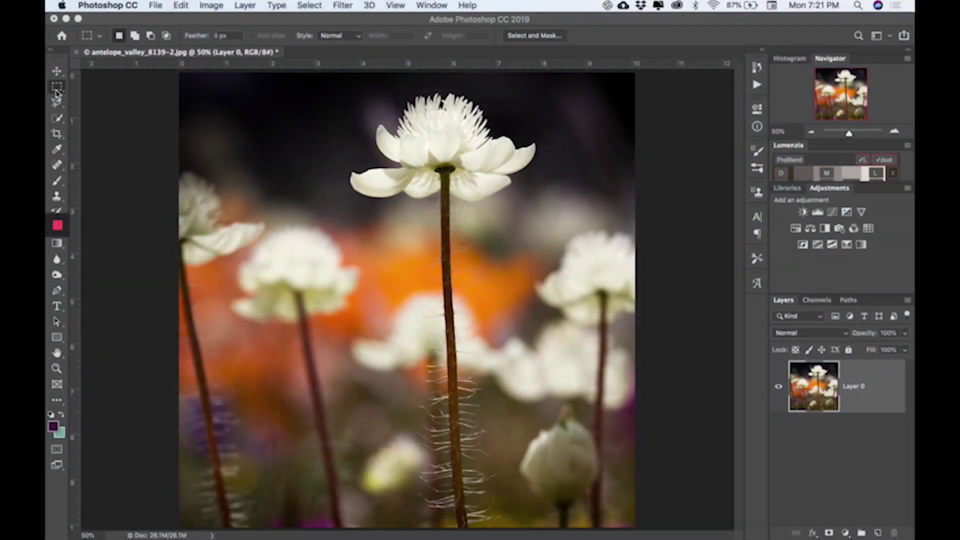
- Draw an elliptical selection with 10 px feather, about 4.9 × 3.7 in, and centre it around the tall white flower's head
{"action": "left_click_drag", "start_coordinate": [57, 91], "coordinate": [110, 102]}
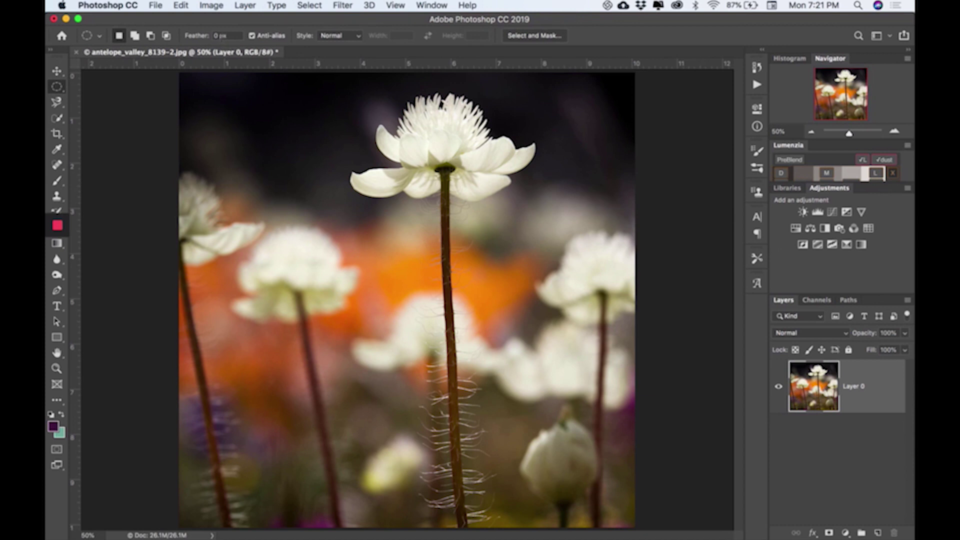
{"action": "left_click", "coordinate": [218, 36]}
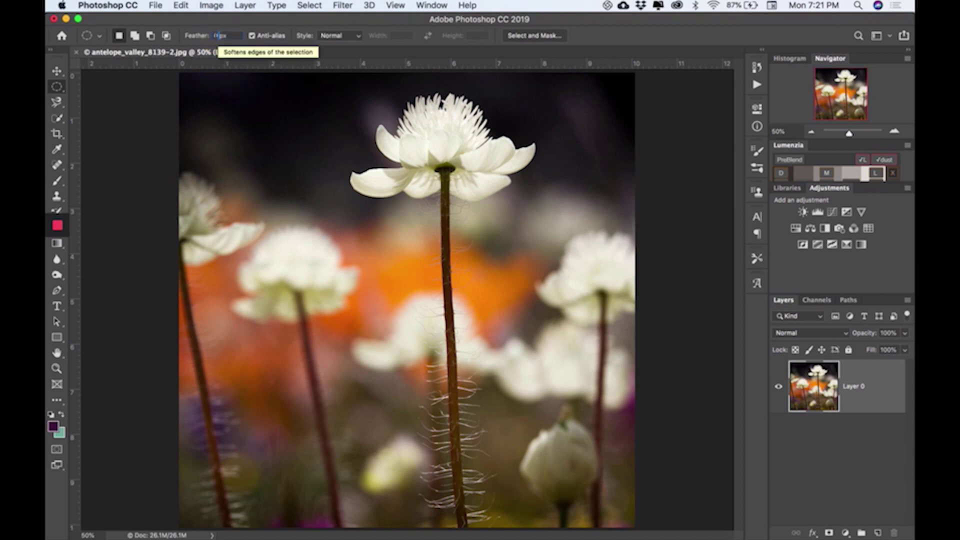
{"action": "left_click", "coordinate": [209, 36]}
{"action": "type", "text": "100"}
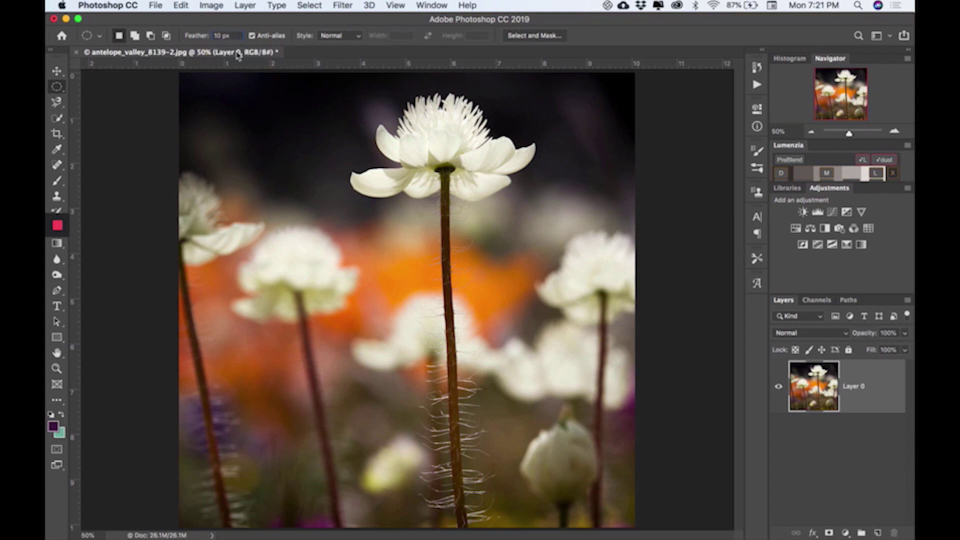
{"action": "left_click_drag", "start_coordinate": [338, 86], "coordinate": [570, 263]}
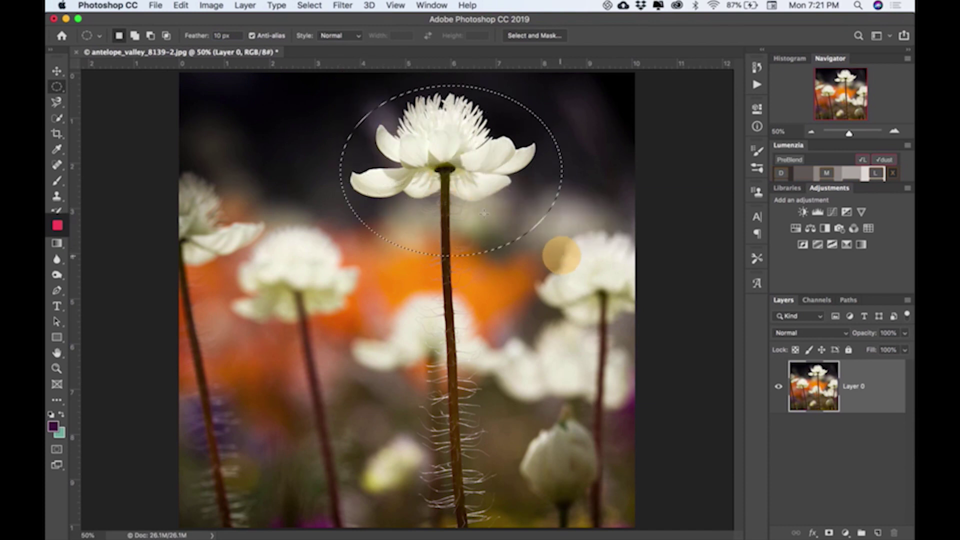
{"action": "left_click_drag", "start_coordinate": [462, 195], "coordinate": [449, 182]}
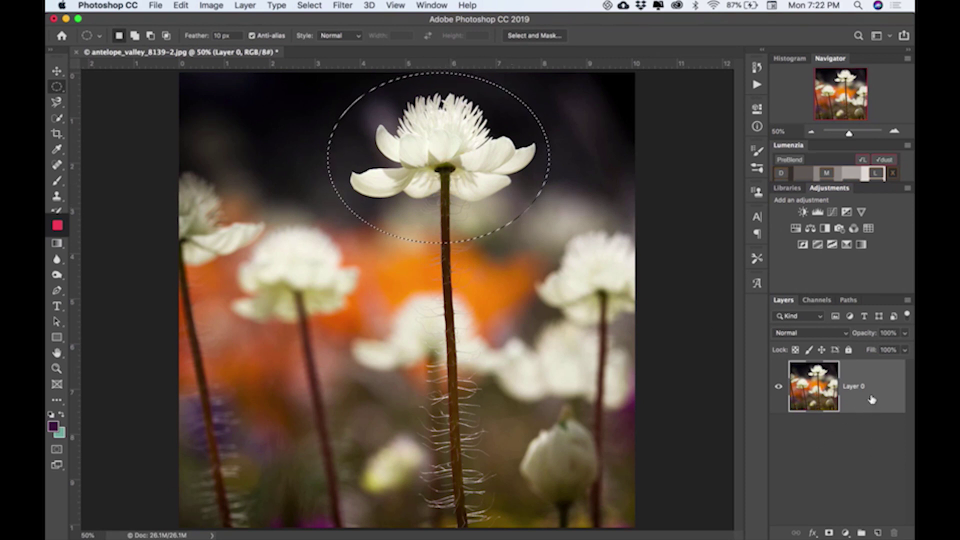
- Duplicate Layer 0 and copy the selected flower head from the duplicate onto its own layer
{"action": "left_click_drag", "start_coordinate": [871, 399], "coordinate": [880, 532]}
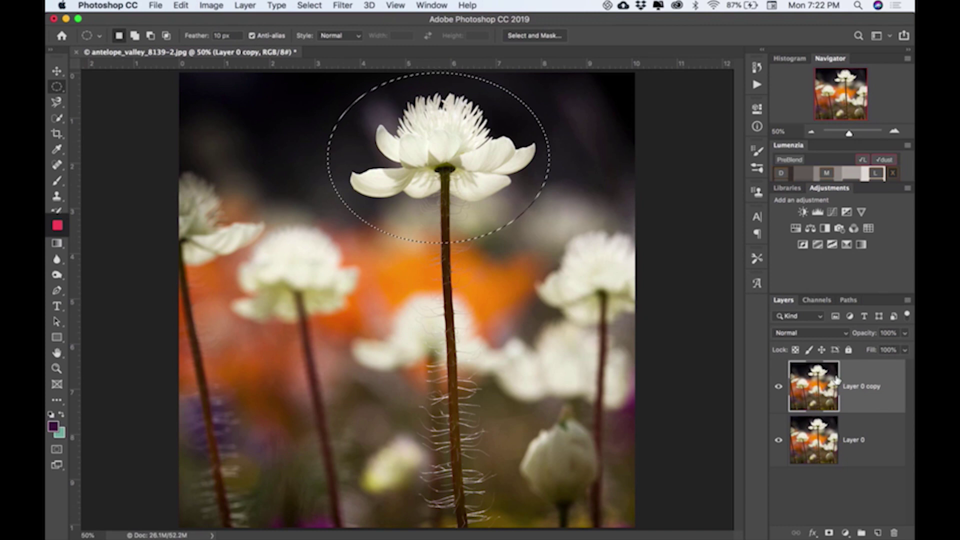
{"action": "right_click", "coordinate": [501, 165]}
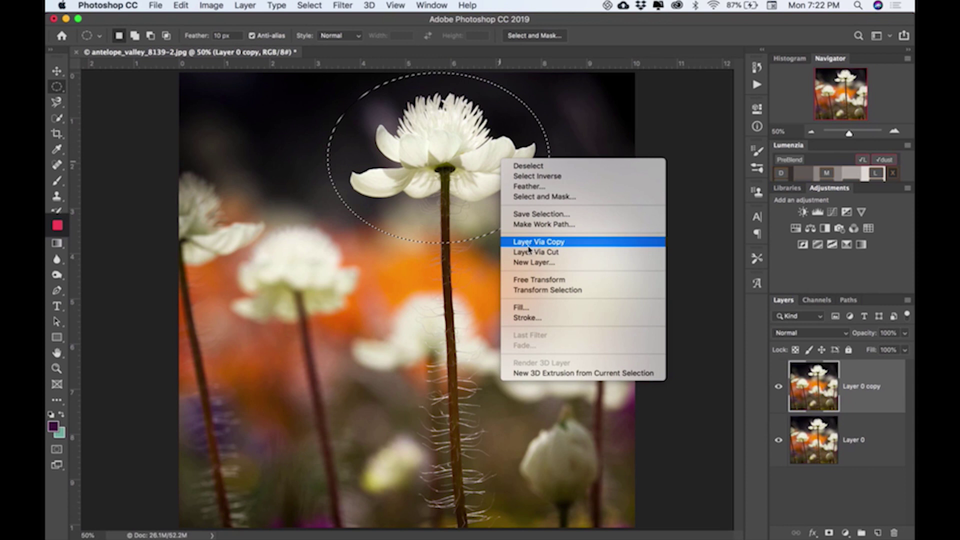
{"action": "left_click", "coordinate": [558, 243]}
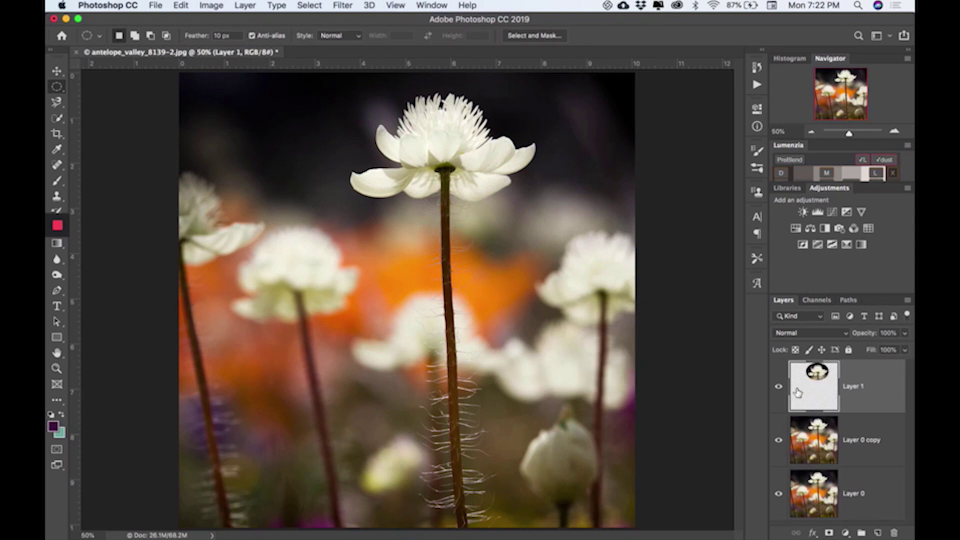
- Hide Layer 0 copy and Layer 0 to isolate the copied flower head, and show Layer 0 copy again
{"action": "left_click", "coordinate": [778, 441]}
{"action": "left_click", "coordinate": [777, 497]}
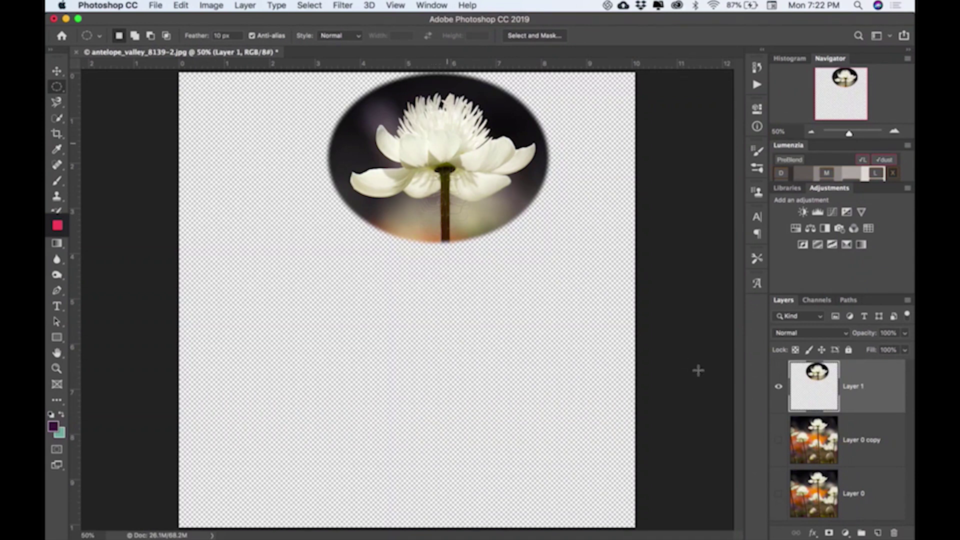
{"action": "left_click", "coordinate": [778, 440]}
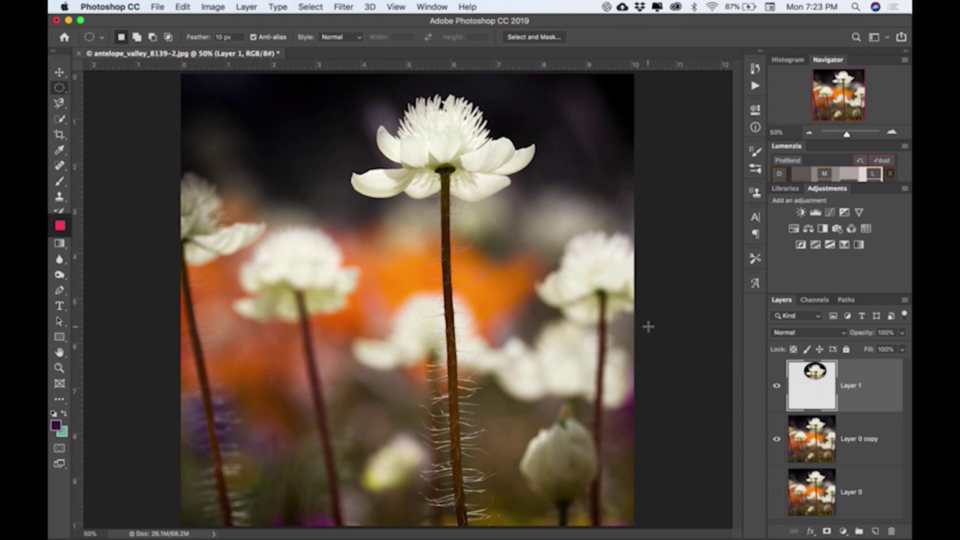
- Start a Free Transform on the copied flower head in Layer 1
{"action": "left_click", "coordinate": [59, 368]}
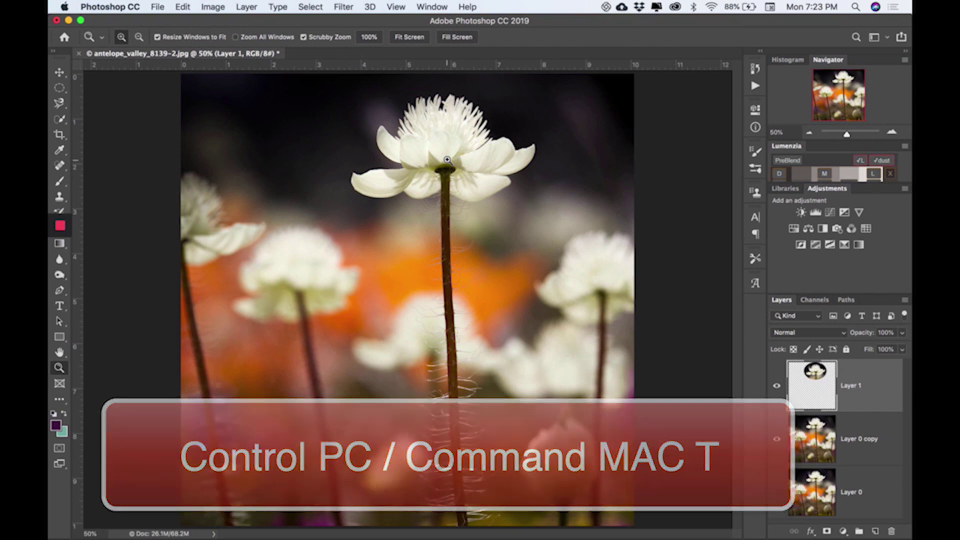
{"action": "key", "text": "super+t"}
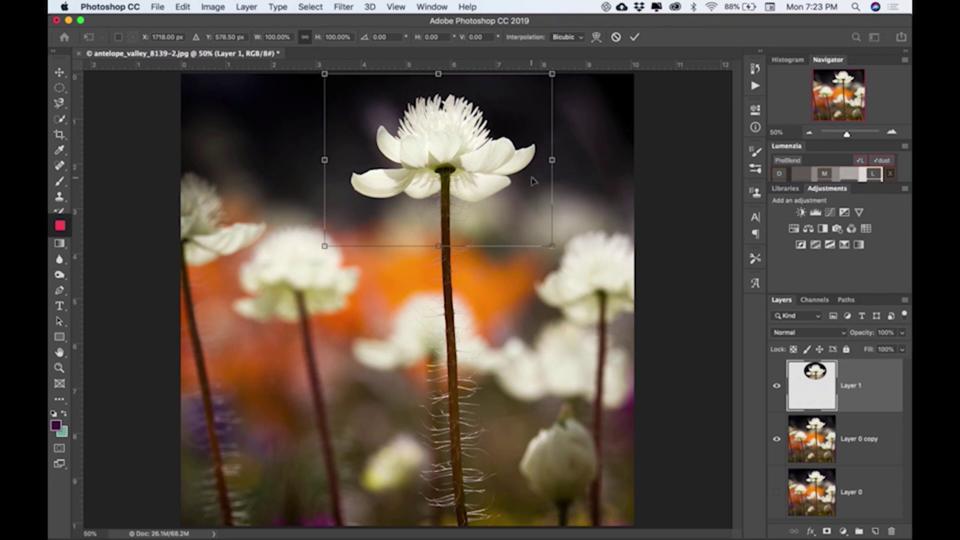
- Try moving the flower head slightly upward and rotating it 2.79°, undoing each change
{"action": "mouse_move", "coordinate": [511, 158]}
{"action": "left_mouse_down"}
{"action": "mouse_move", "coordinate": [485, 190]}
{"action": "mouse_move", "coordinate": [385, 202]}
{"action": "mouse_move", "coordinate": [396, 167]}
{"action": "mouse_move", "coordinate": [476, 135]}
{"action": "mouse_move", "coordinate": [507, 141]}
{"action": "left_mouse_up"}
{"action": "key", "text": "super+z"}
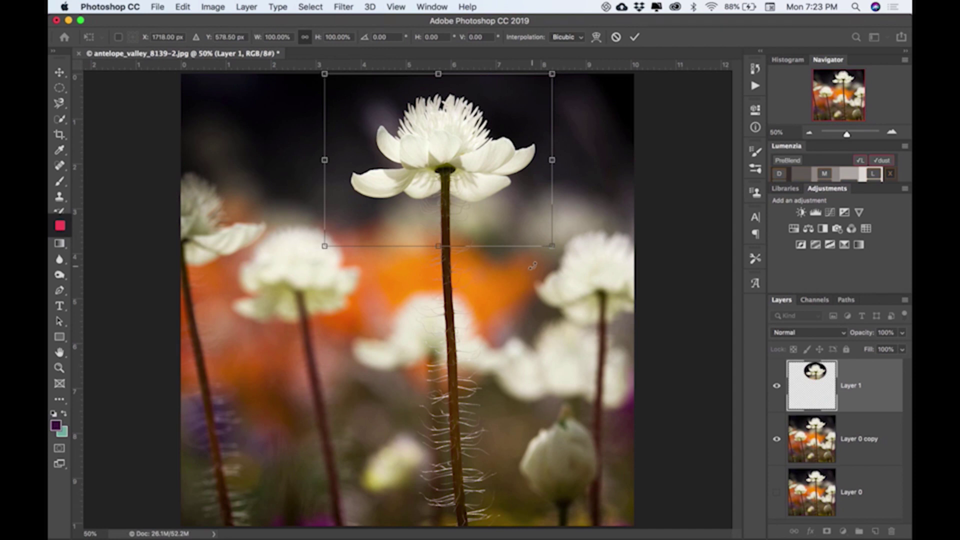
{"action": "left_click_drag", "start_coordinate": [532, 266], "coordinate": [522, 264]}
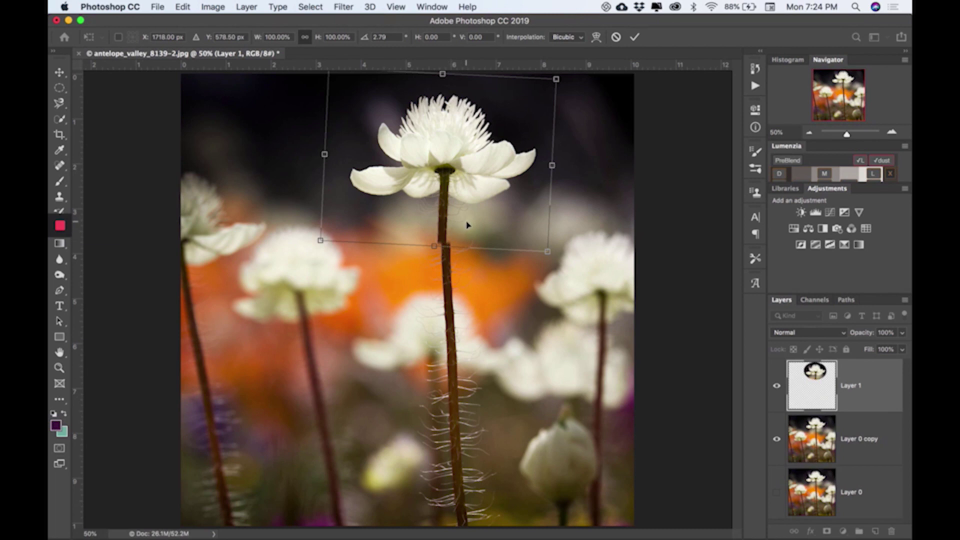
{"action": "key", "text": "super+z"}
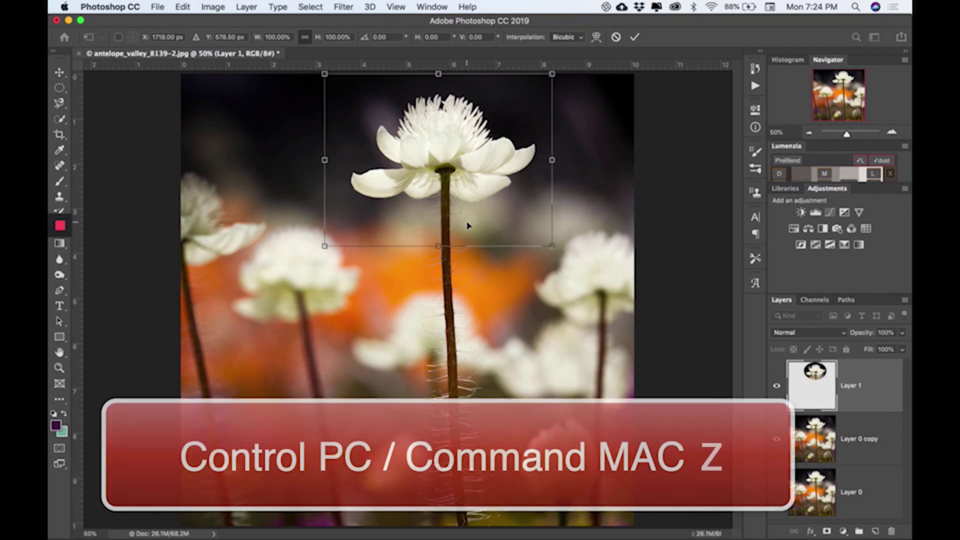
- Warp the copied flower head with the custom grid, widening its top slightly and lifting the left petal, and apply the transform
{"action": "right_click", "coordinate": [469, 225]}
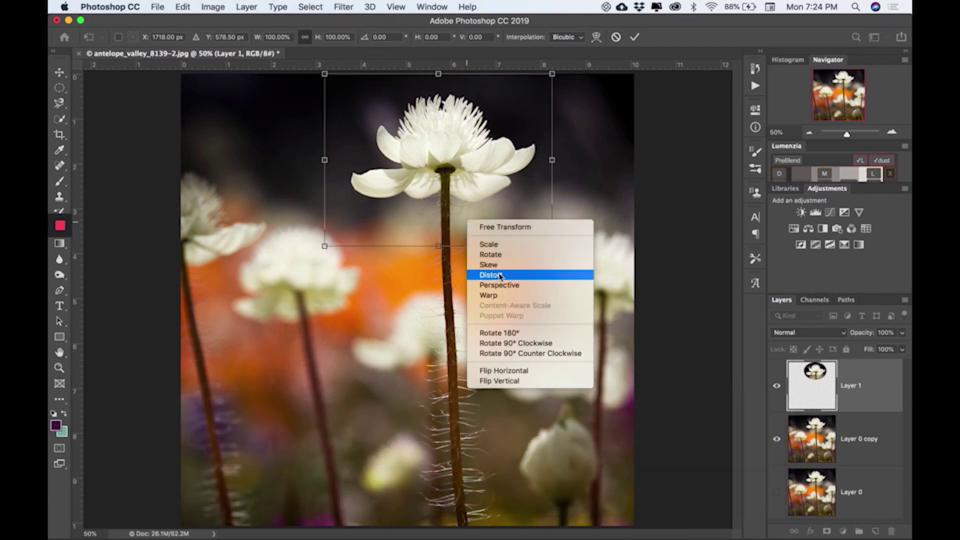
{"action": "left_click", "coordinate": [502, 295]}
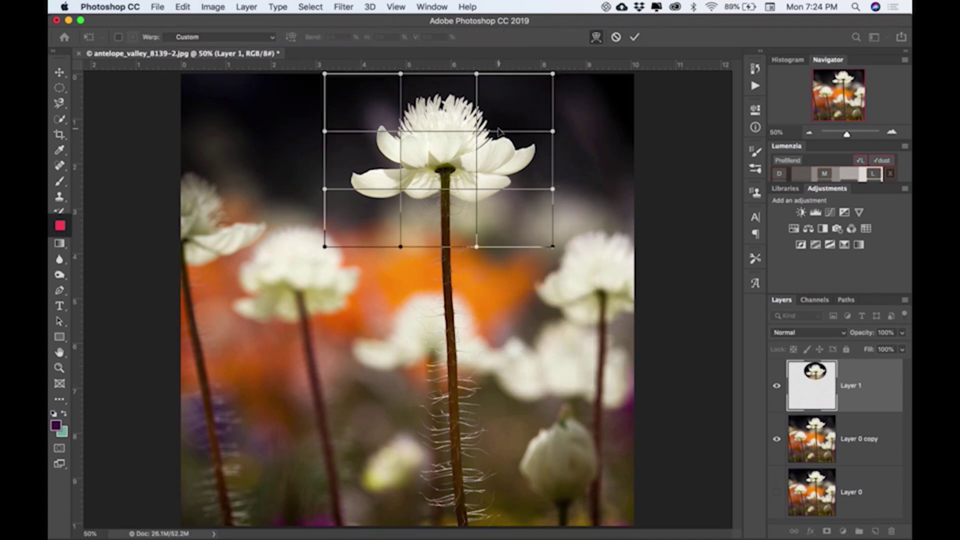
{"action": "mouse_move", "coordinate": [476, 74]}
{"action": "left_mouse_down"}
{"action": "mouse_move", "coordinate": [499, 82]}
{"action": "mouse_move", "coordinate": [488, 74]}
{"action": "left_mouse_up"}
{"action": "left_click_drag", "start_coordinate": [386, 174], "coordinate": [373, 176]}
{"action": "left_click", "coordinate": [323, 190]}
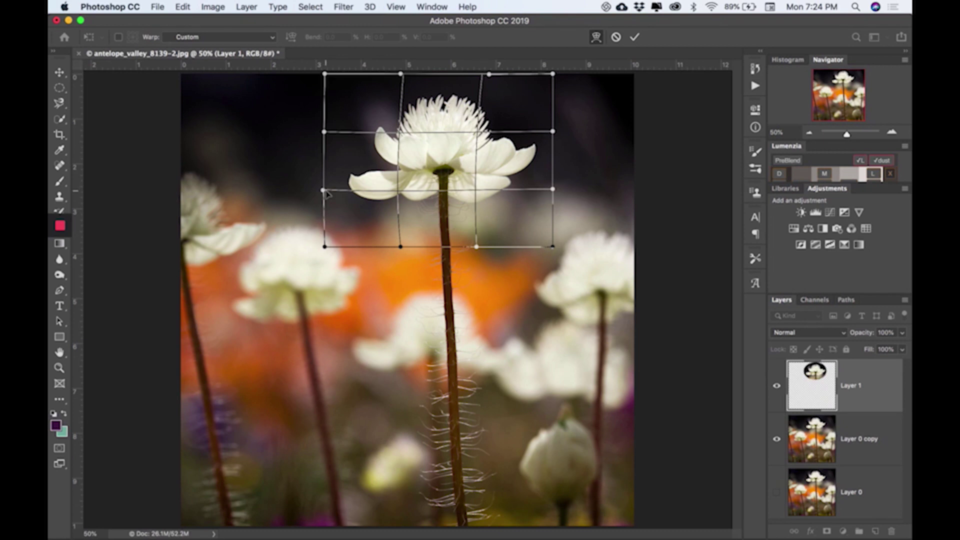
{"action": "left_click_drag", "start_coordinate": [324, 190], "coordinate": [328, 133]}
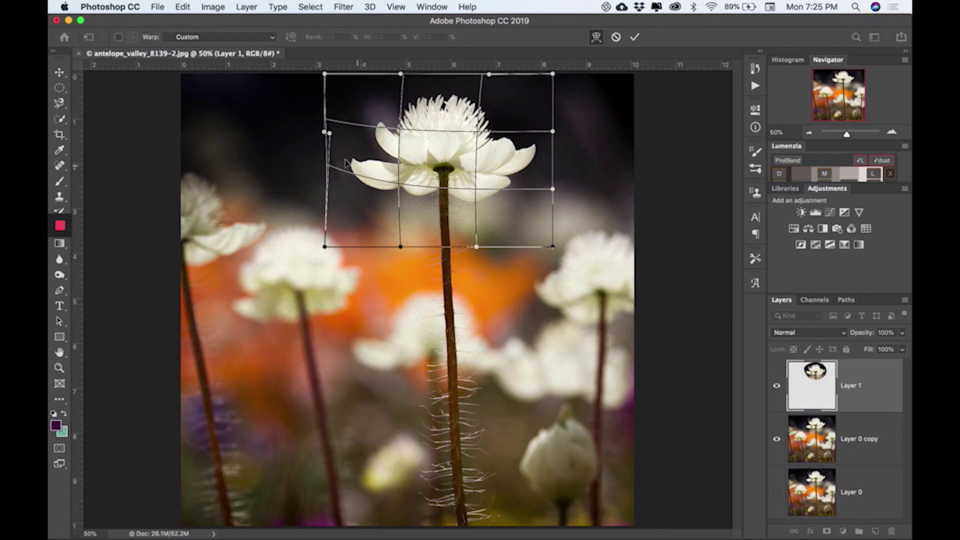
{"action": "left_click_drag", "start_coordinate": [328, 131], "coordinate": [330, 121]}
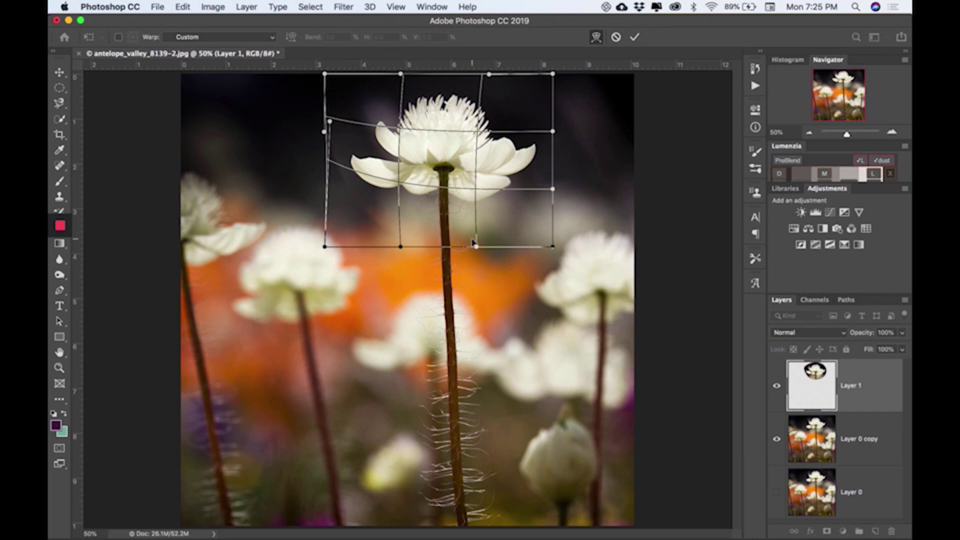
{"action": "key", "text": "z"}
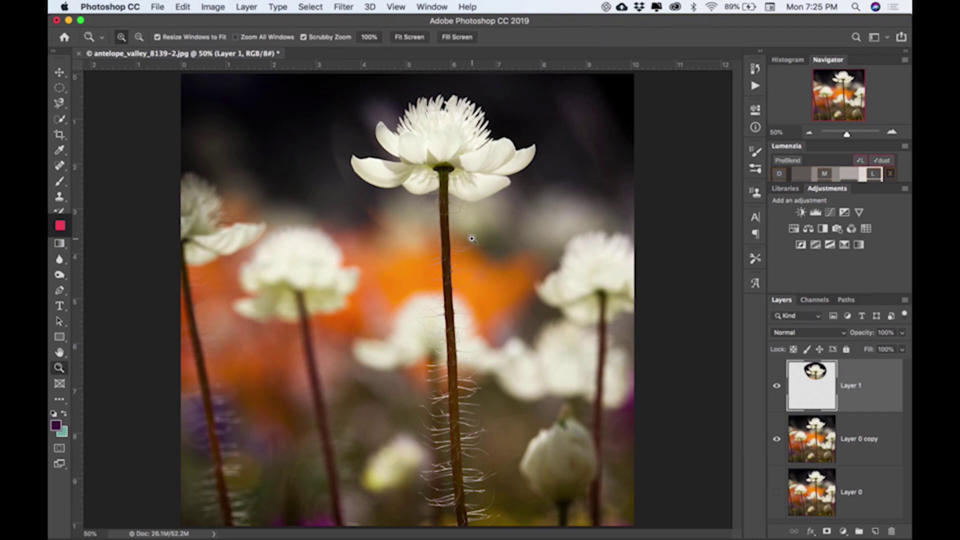
- Toggle Layer 1's visibility twice to compare the flower before and after the warp
{"action": "left_click", "coordinate": [777, 386]}
{"action": "left_click", "coordinate": [777, 387]}
{"action": "left_click", "coordinate": [776, 387]}
{"action": "left_click", "coordinate": [777, 387]}
- Add a white layer mask to Layer 1 and ready the Brush tool with black as the foreground colour
{"action": "left_click", "coordinate": [827, 531]}
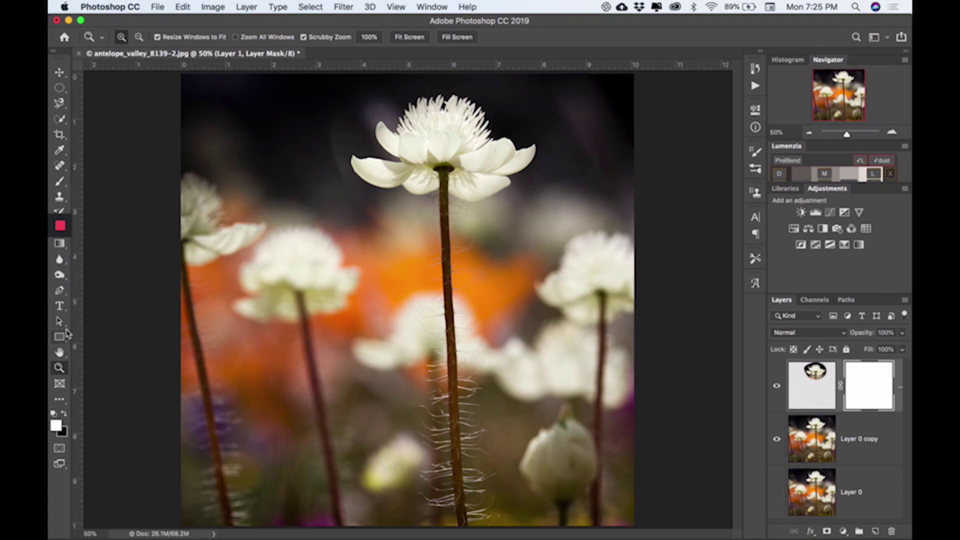
{"action": "left_click", "coordinate": [64, 414]}
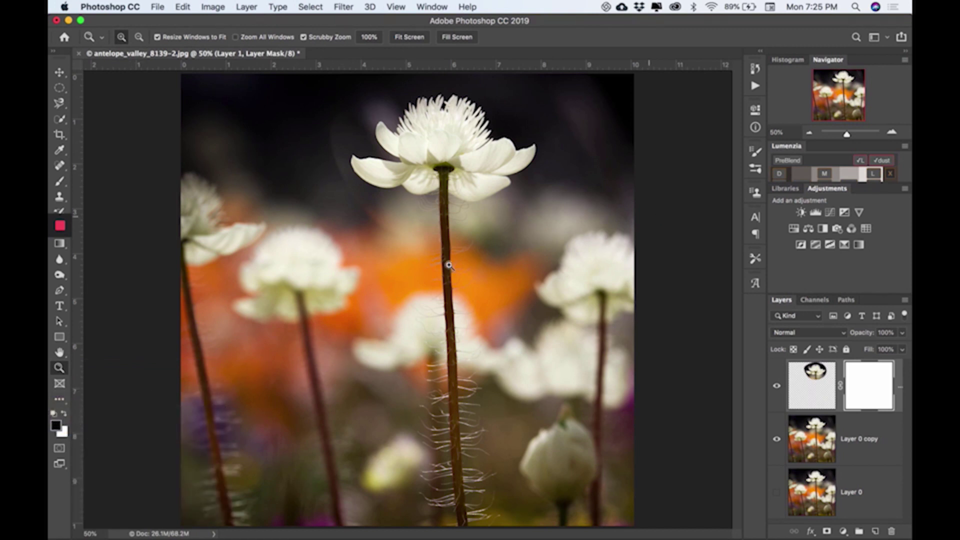
{"action": "left_click", "coordinate": [59, 181]}
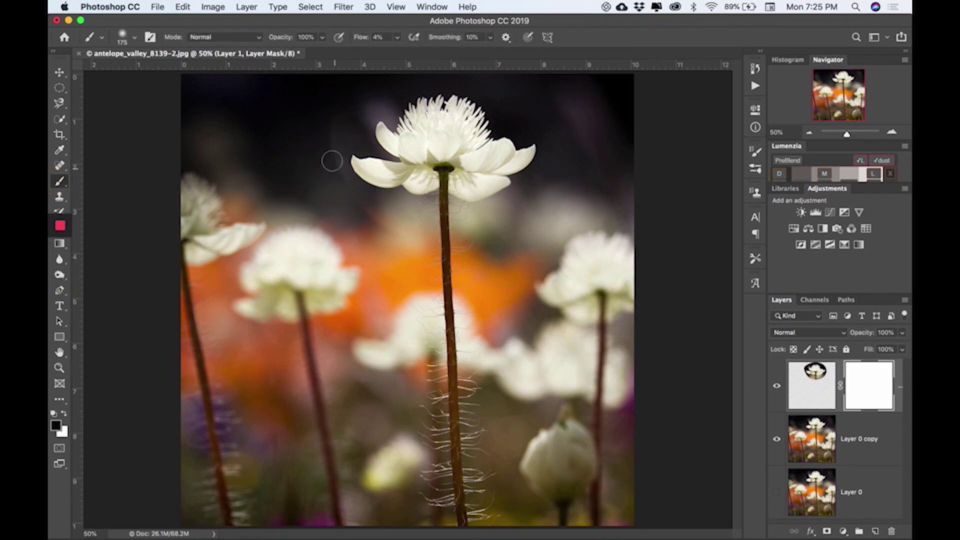
- Paint black on Layer 1's mask along the oval's left edge, raising the brush flow to 41%, and switch the foreground to white
{"action": "mouse_move", "coordinate": [332, 155]}
{"action": "left_mouse_down"}
{"action": "mouse_move", "coordinate": [328, 145]}
{"action": "mouse_move", "coordinate": [330, 167]}
{"action": "mouse_move", "coordinate": [368, 219]}
{"action": "mouse_move", "coordinate": [356, 219]}
{"action": "mouse_move", "coordinate": [366, 211]}
{"action": "mouse_move", "coordinate": [344, 198]}
{"action": "mouse_move", "coordinate": [350, 205]}
{"action": "left_mouse_up"}
{"action": "mouse_move", "coordinate": [332, 150]}
{"action": "left_mouse_down"}
{"action": "mouse_move", "coordinate": [332, 141]}
{"action": "mouse_move", "coordinate": [358, 239]}
{"action": "left_mouse_up"}
{"action": "left_click_drag", "start_coordinate": [363, 38], "coordinate": [379, 40]}
{"action": "mouse_move", "coordinate": [338, 150]}
{"action": "left_mouse_down"}
{"action": "mouse_move", "coordinate": [332, 155]}
{"action": "mouse_move", "coordinate": [328, 132]}
{"action": "mouse_move", "coordinate": [343, 186]}
{"action": "mouse_move", "coordinate": [394, 236]}
{"action": "mouse_move", "coordinate": [378, 227]}
{"action": "mouse_move", "coordinate": [393, 208]}
{"action": "mouse_move", "coordinate": [408, 220]}
{"action": "mouse_move", "coordinate": [403, 246]}
{"action": "mouse_move", "coordinate": [345, 178]}
{"action": "mouse_move", "coordinate": [353, 191]}
{"action": "left_mouse_up"}
{"action": "key", "text": "x"}
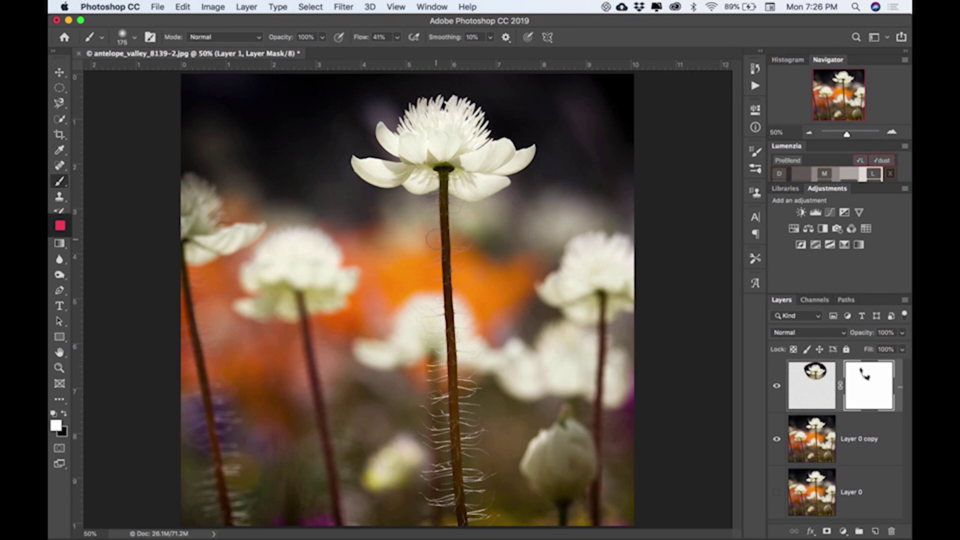
- Hide and show the masked Layer 1 once to compare the final flower with the original
{"action": "left_click", "coordinate": [777, 389]}
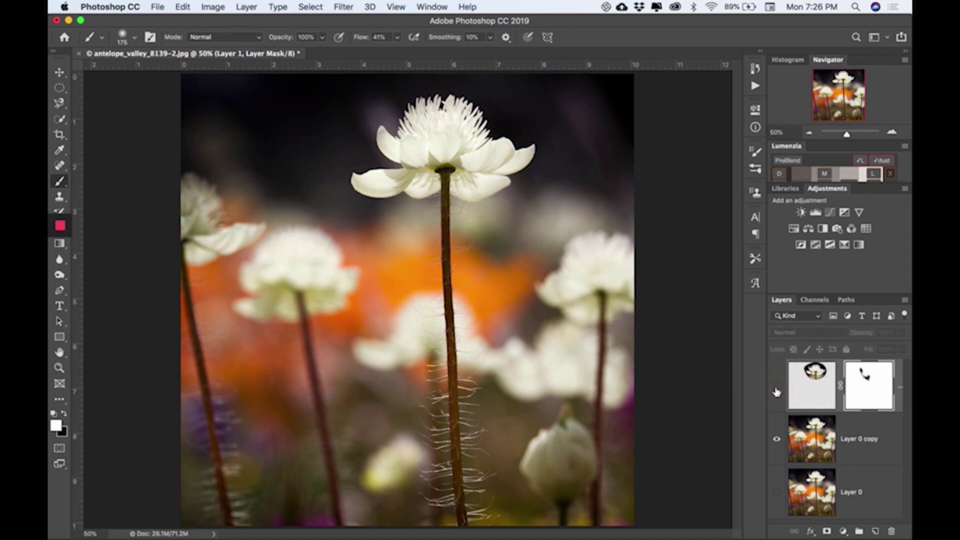
{"action": "left_click", "coordinate": [776, 390]}
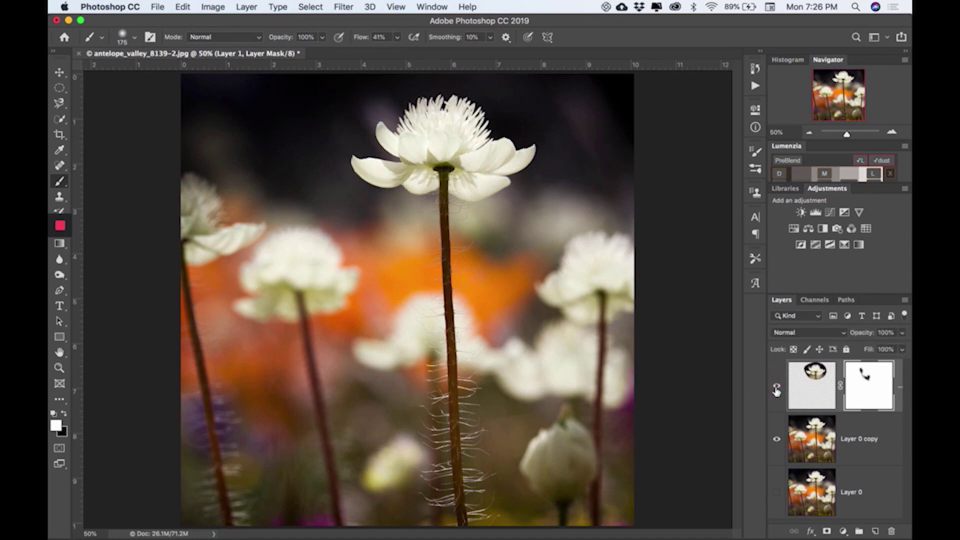